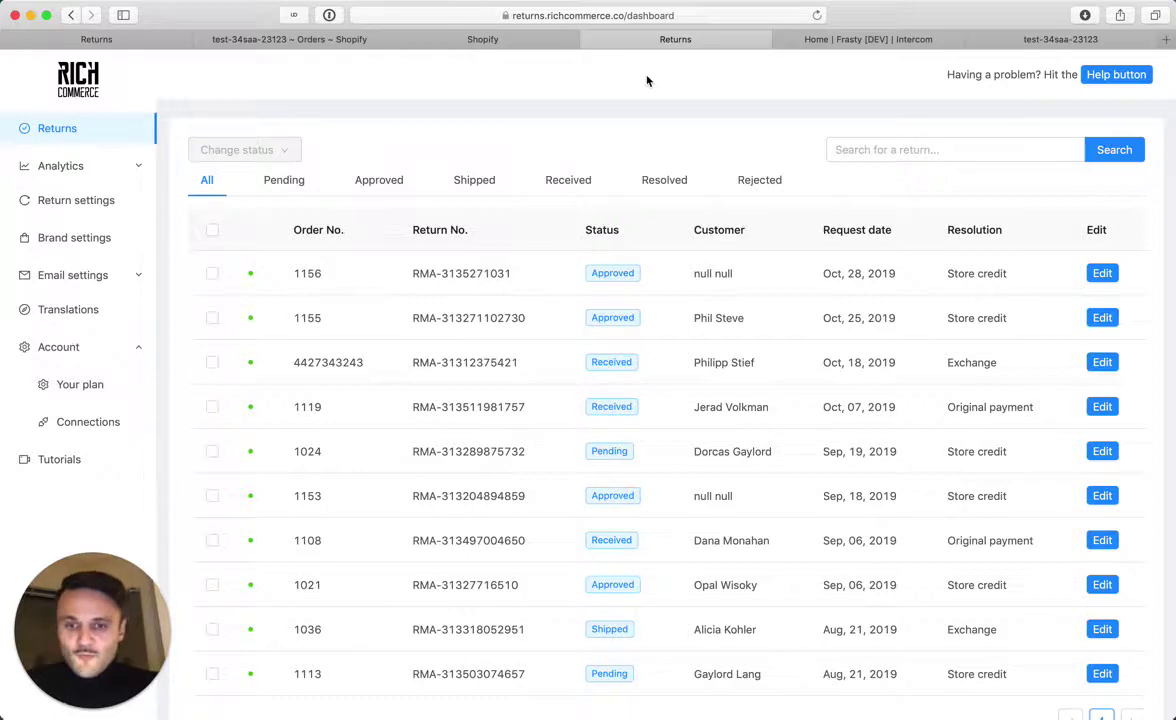
key(super+t)
text(intercom)
key(Return)
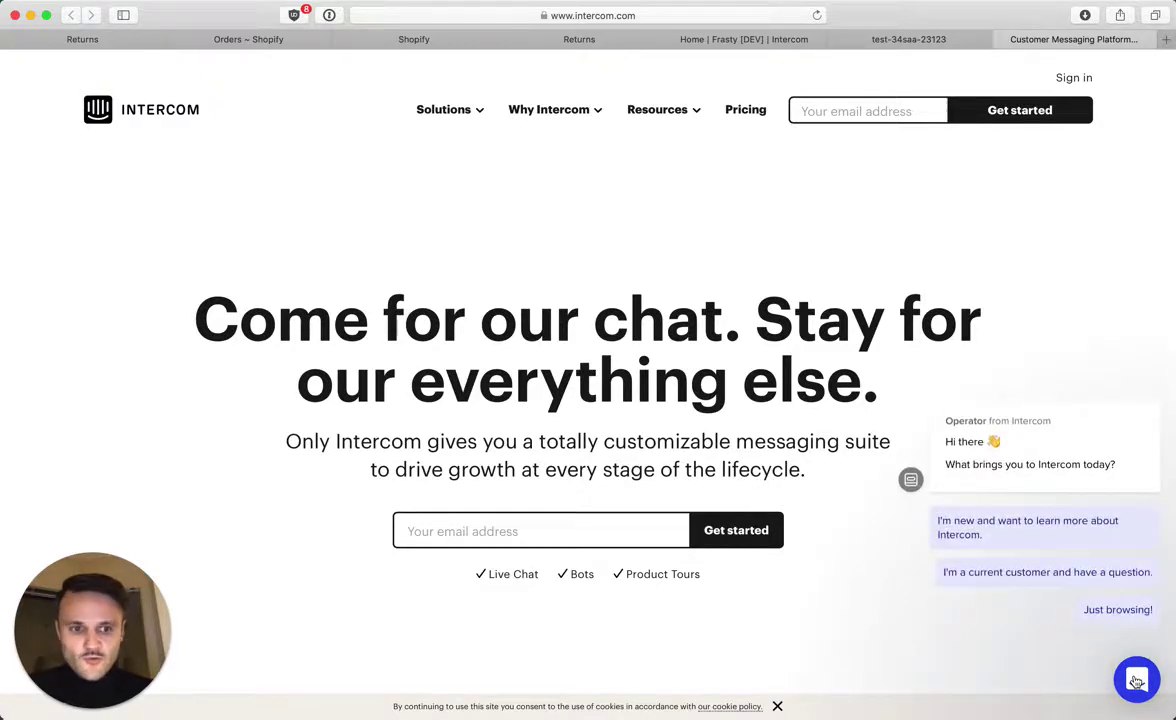
Try the Intercom site's chat messenger, close it, and switch back to the Rich Returns dashboard
click(1136, 681)
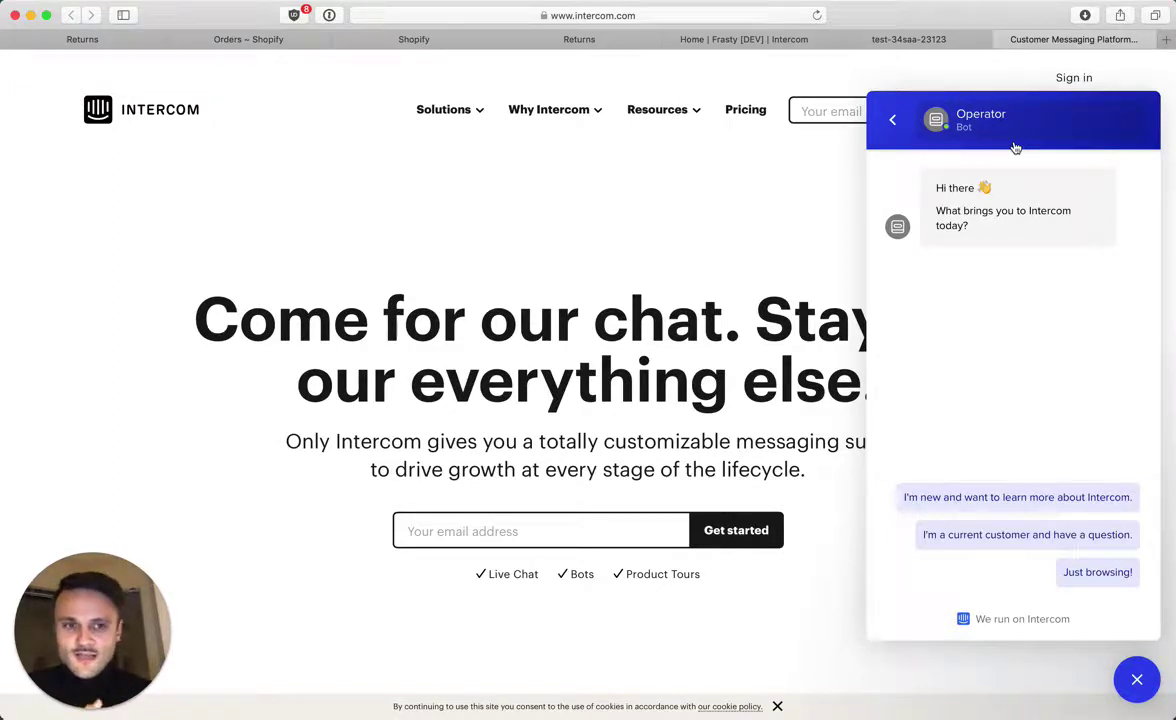
click(895, 120)
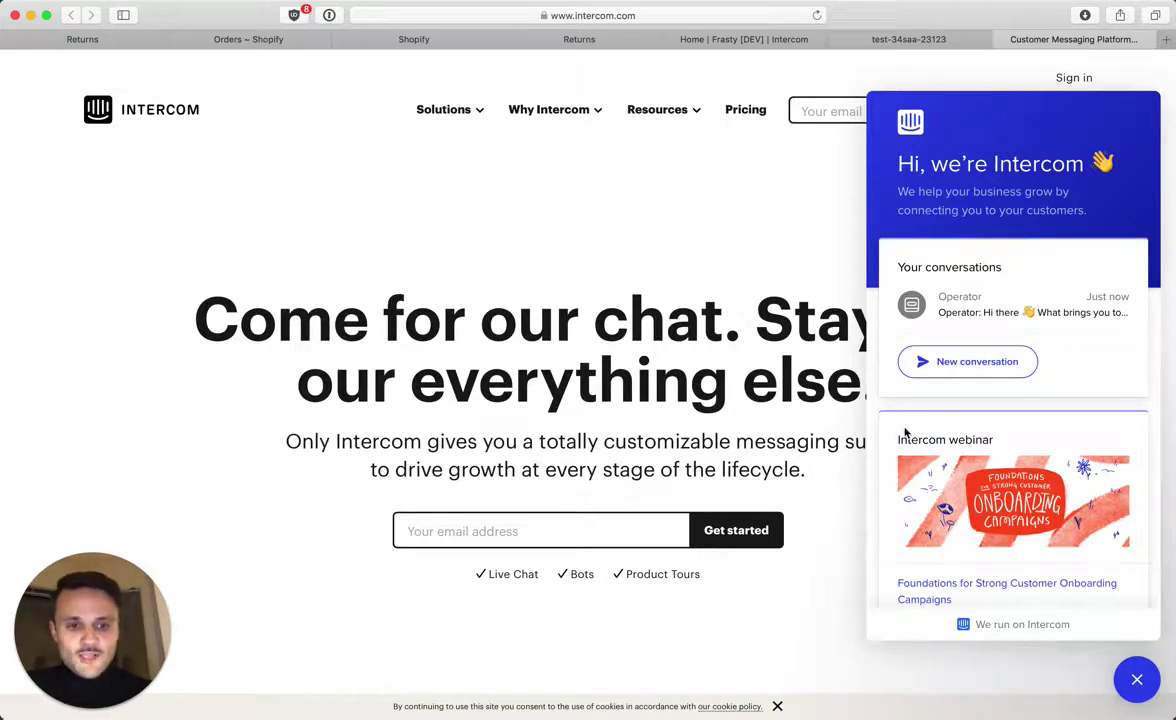
click(1137, 682)
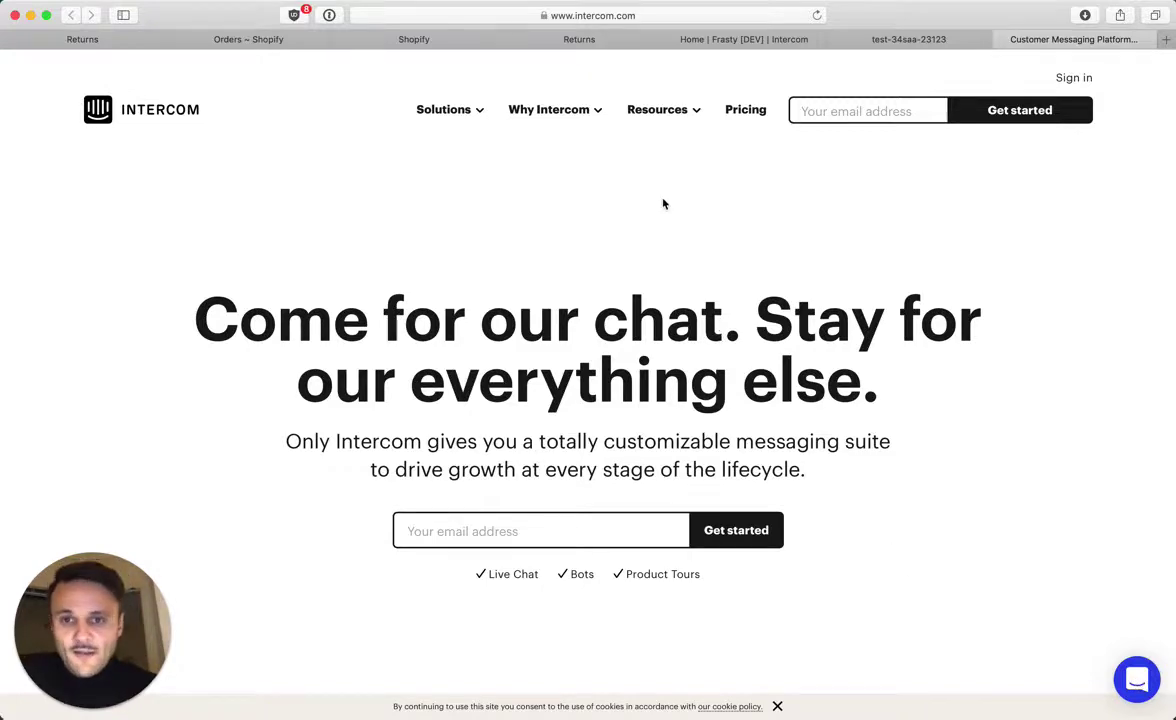
mouse_move(645, 94)
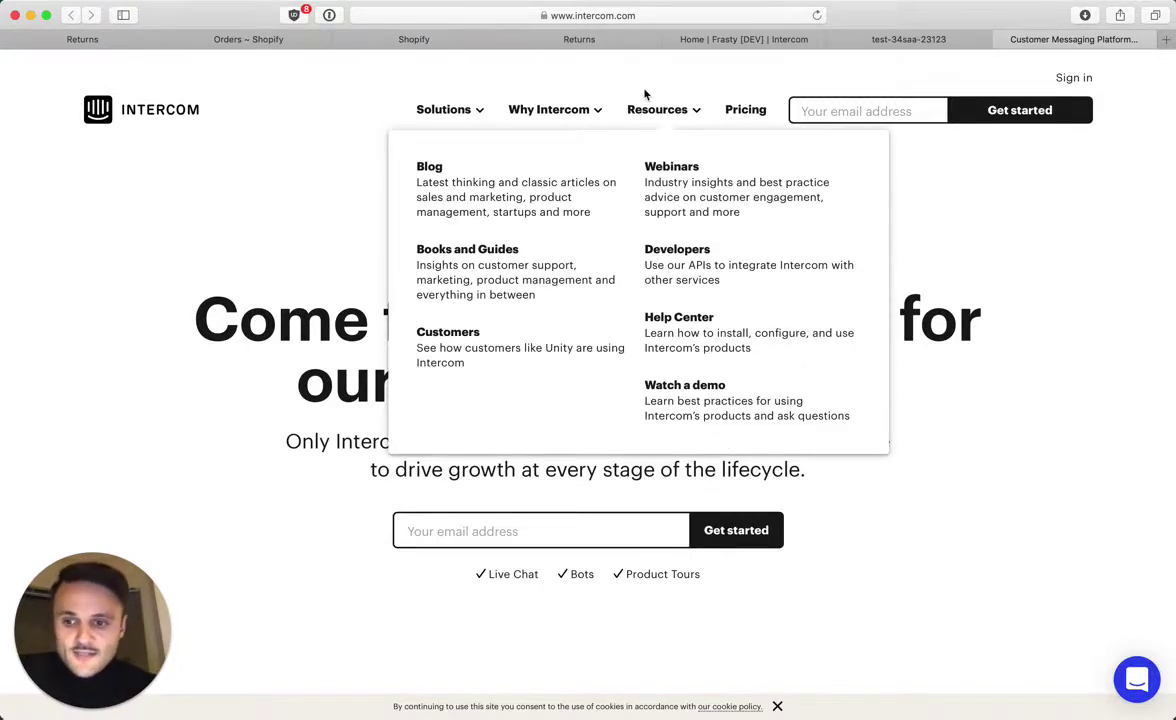
click(621, 45)
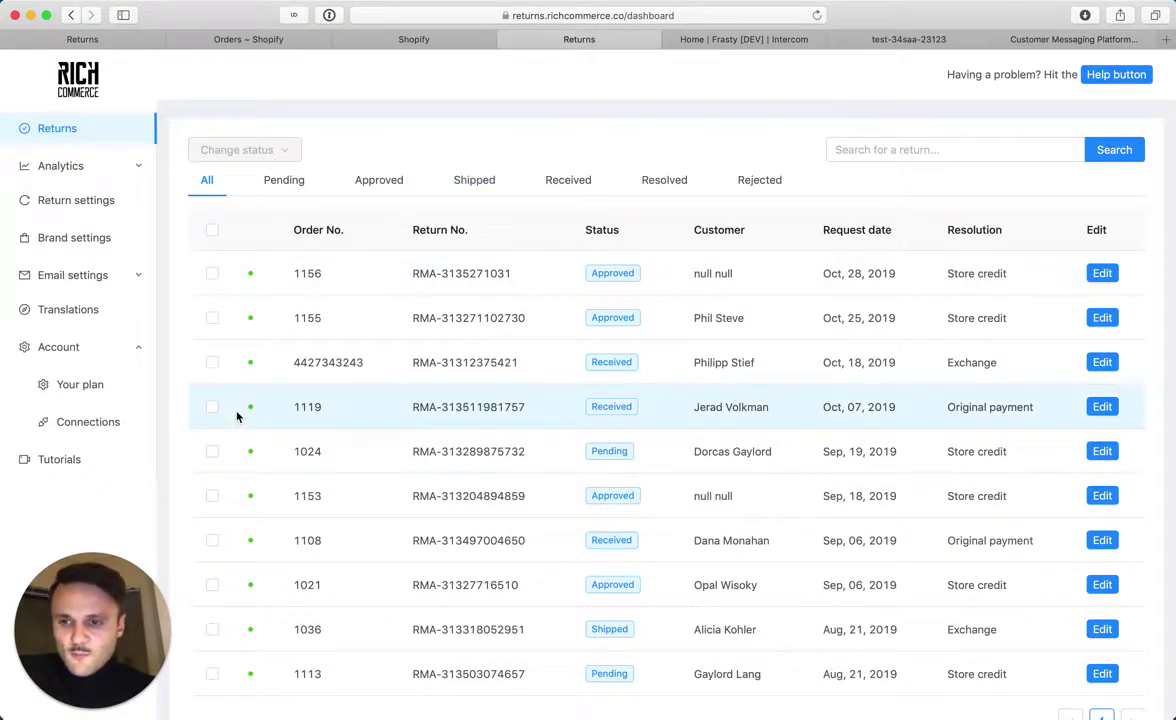
Go to Account > Connections and choose Update for the Intercom connection
click(105, 348)
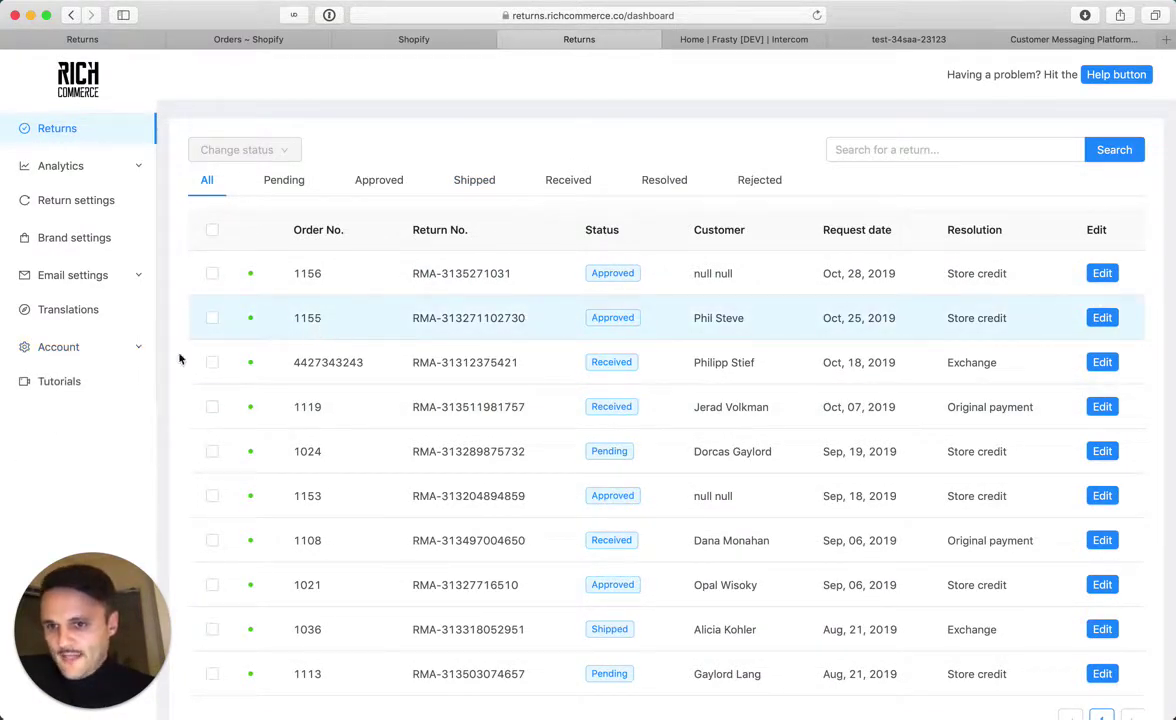
click(118, 346)
click(97, 421)
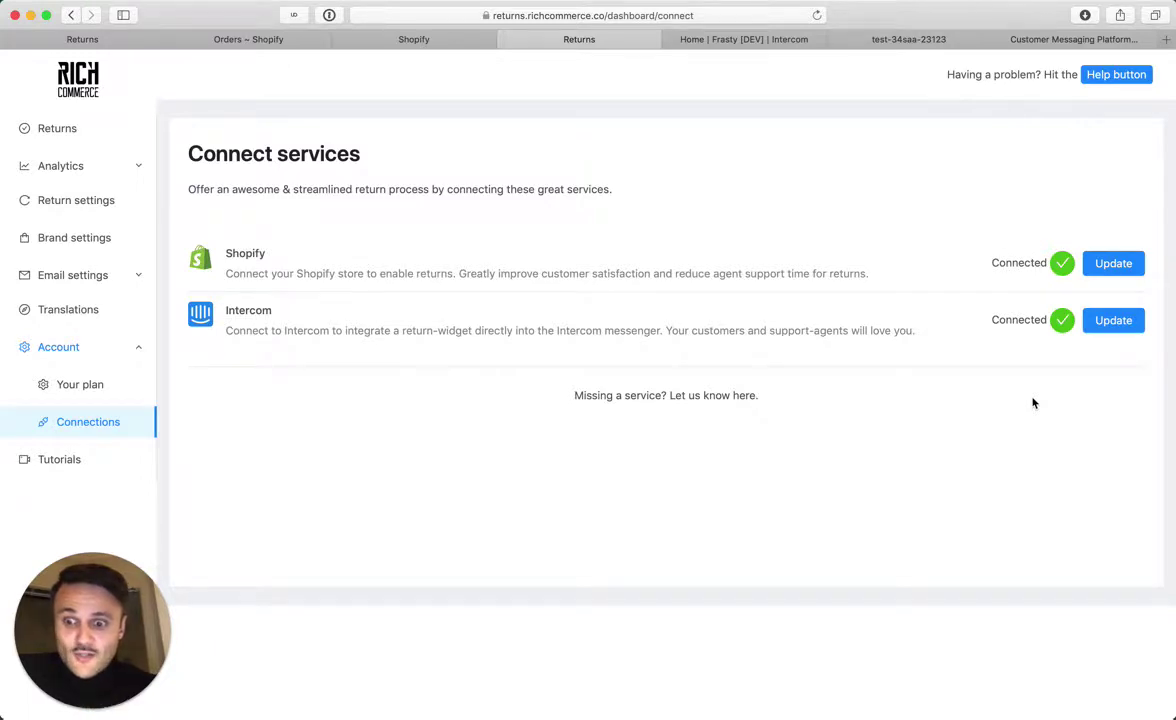
click(1108, 324)
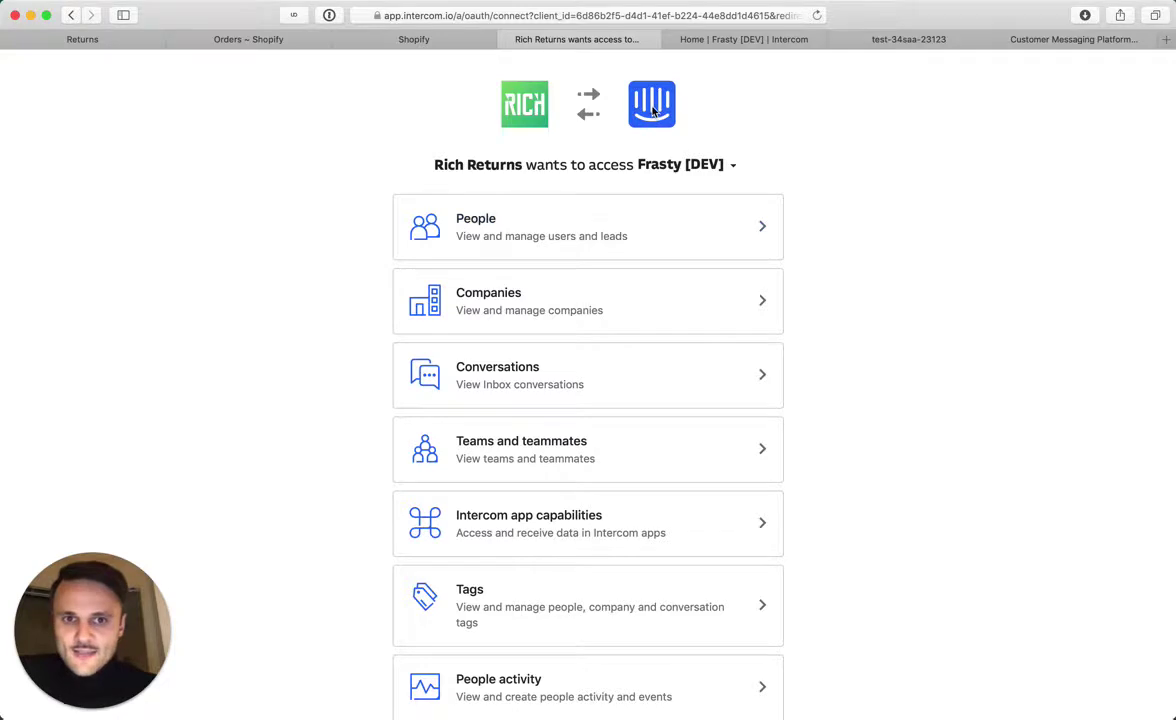
Authorize Rich Returns on the Frasty [DEV] workspace, then switch to the workspace home
scroll(835, 178, down, 3)
scroll(827, 178, up, 3)
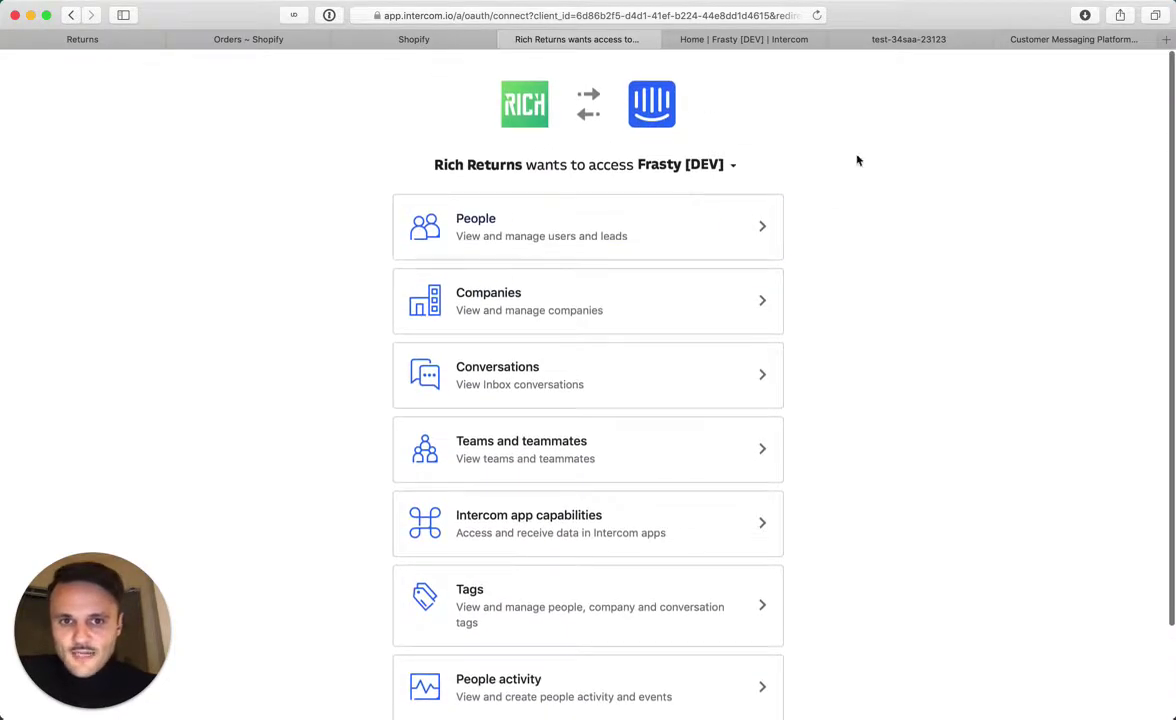
scroll(820, 165, down, 3)
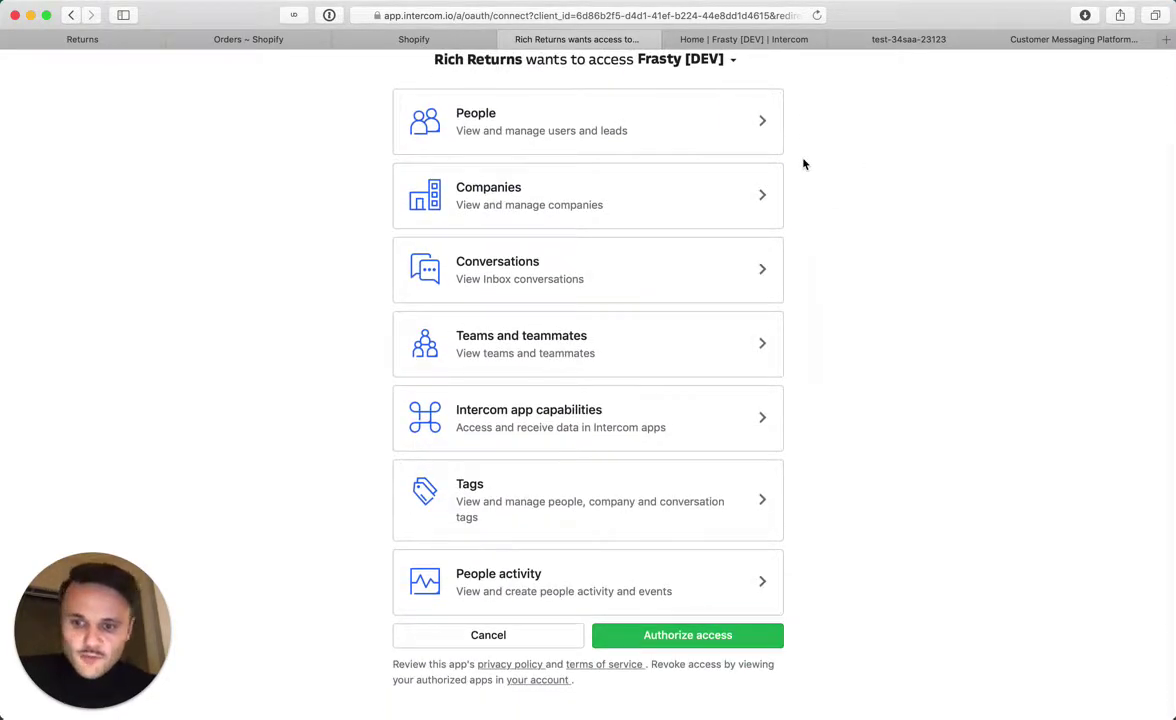
scroll(803, 163, up, 2)
scroll(803, 163, down, 2)
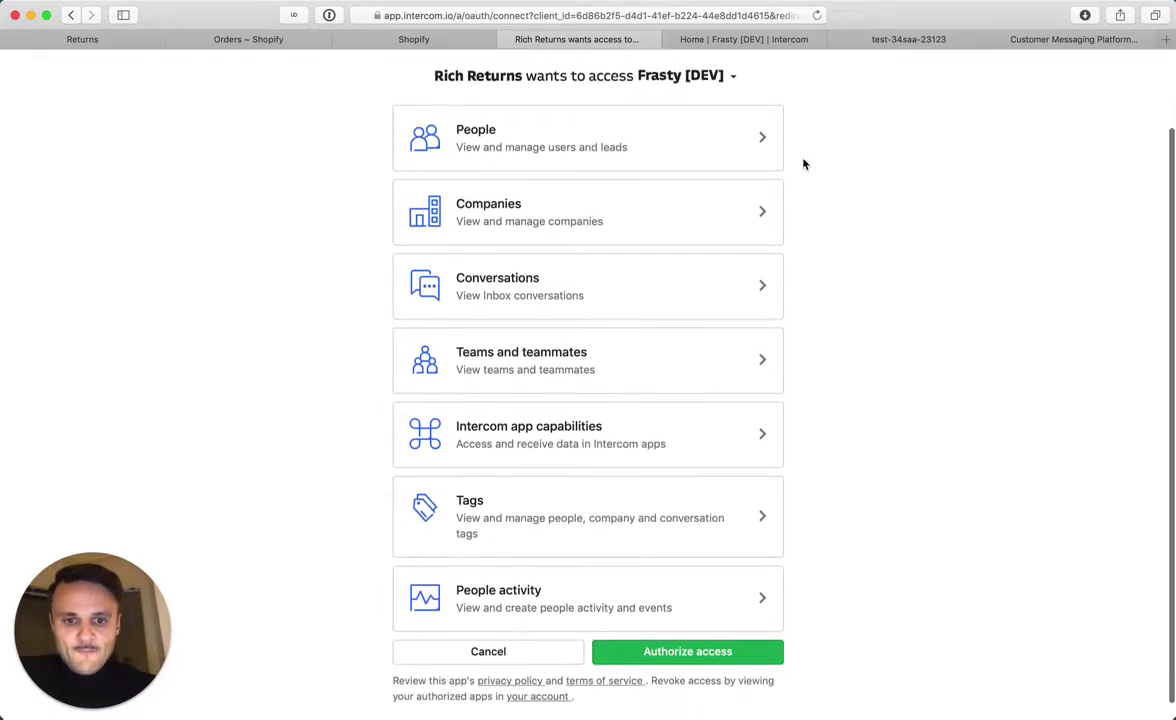
click(688, 637)
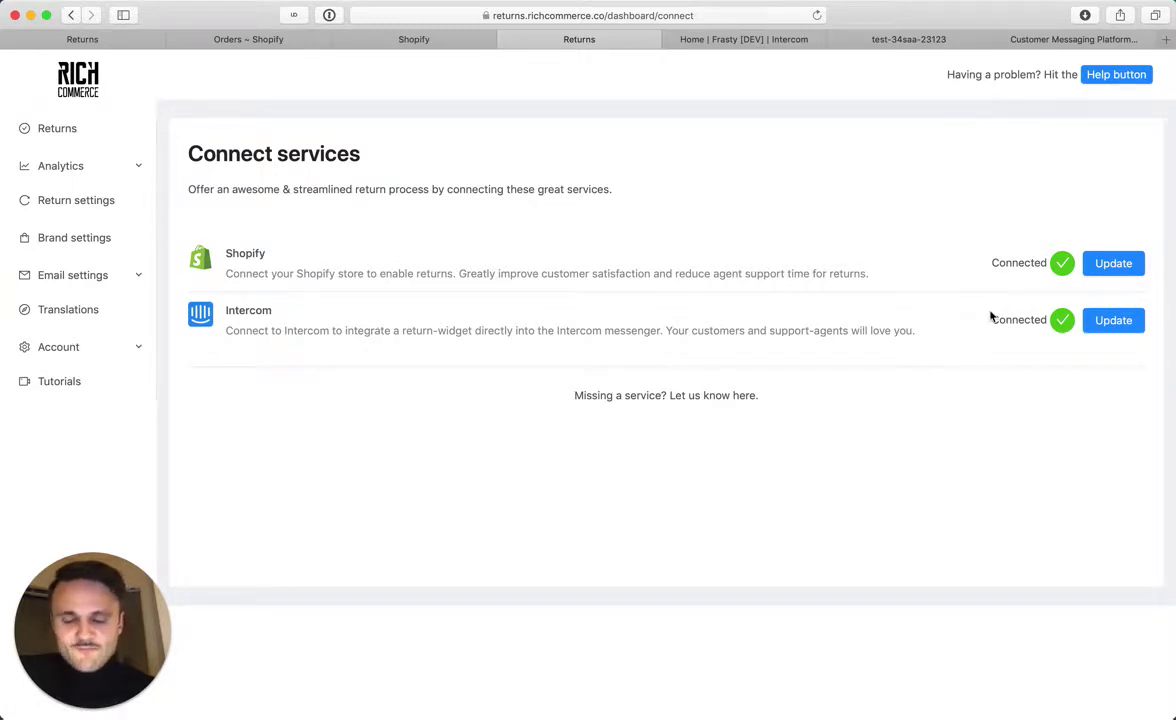
click(739, 40)
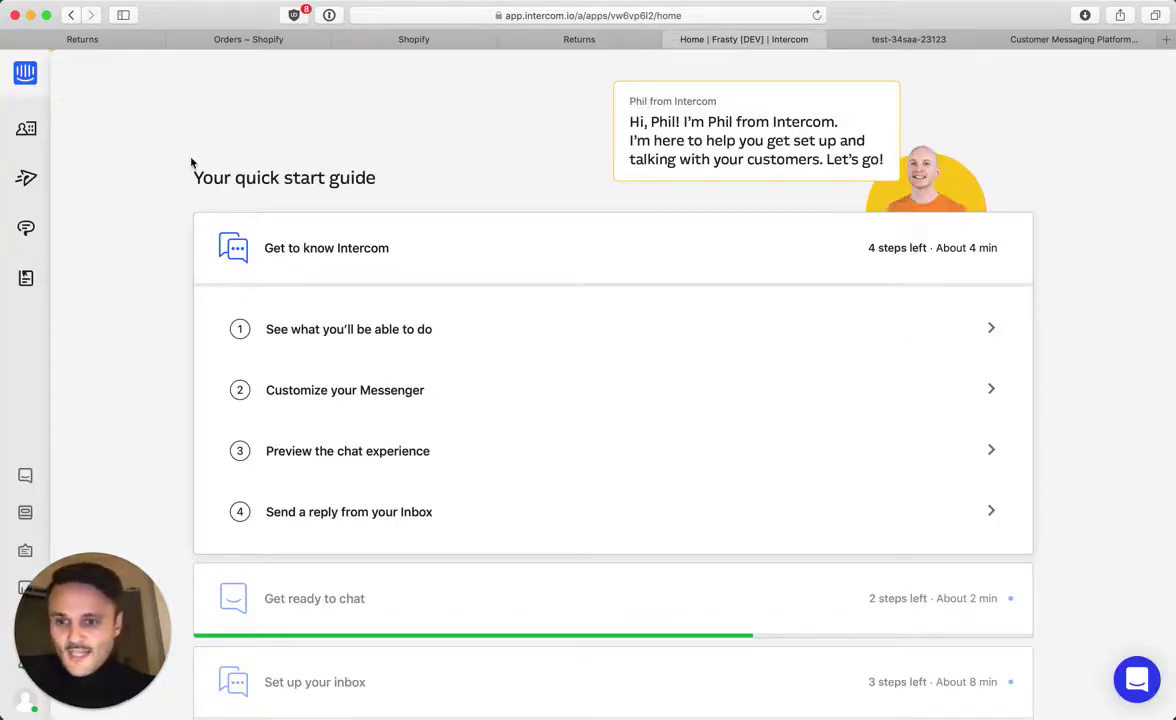
Go to the Messenger settings and expand the Add Messenger home apps card
scroll(191, 163, down, 5)
scroll(190, 163, up, 5)
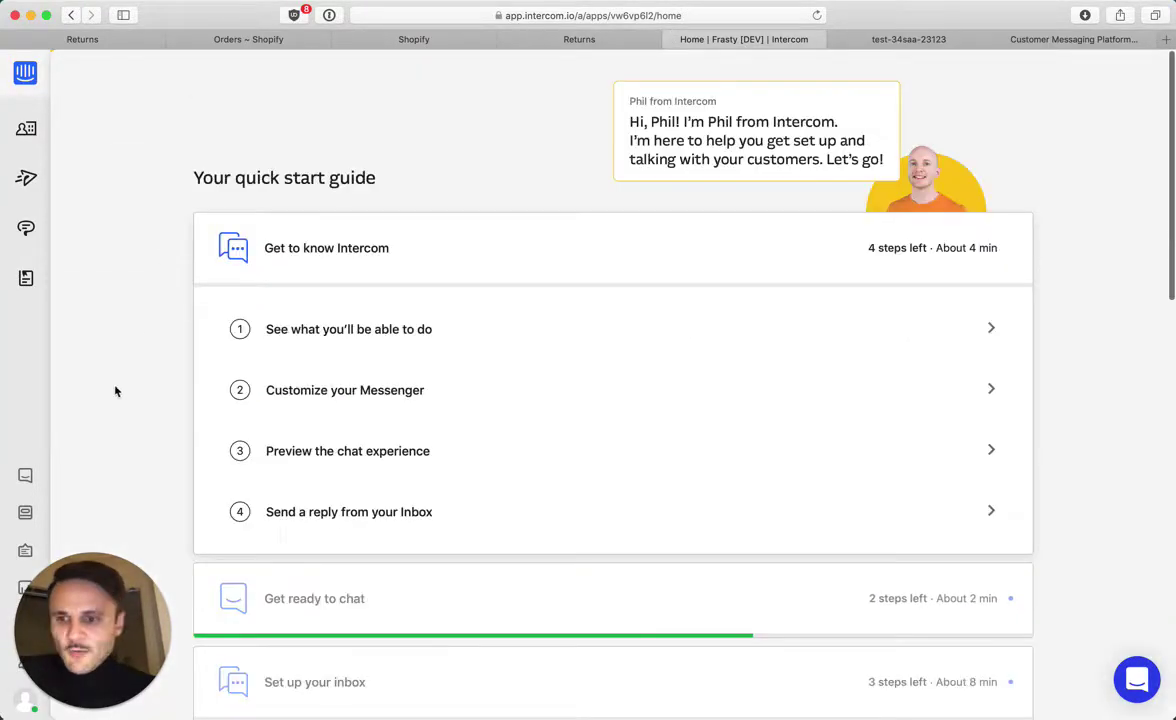
click(25, 477)
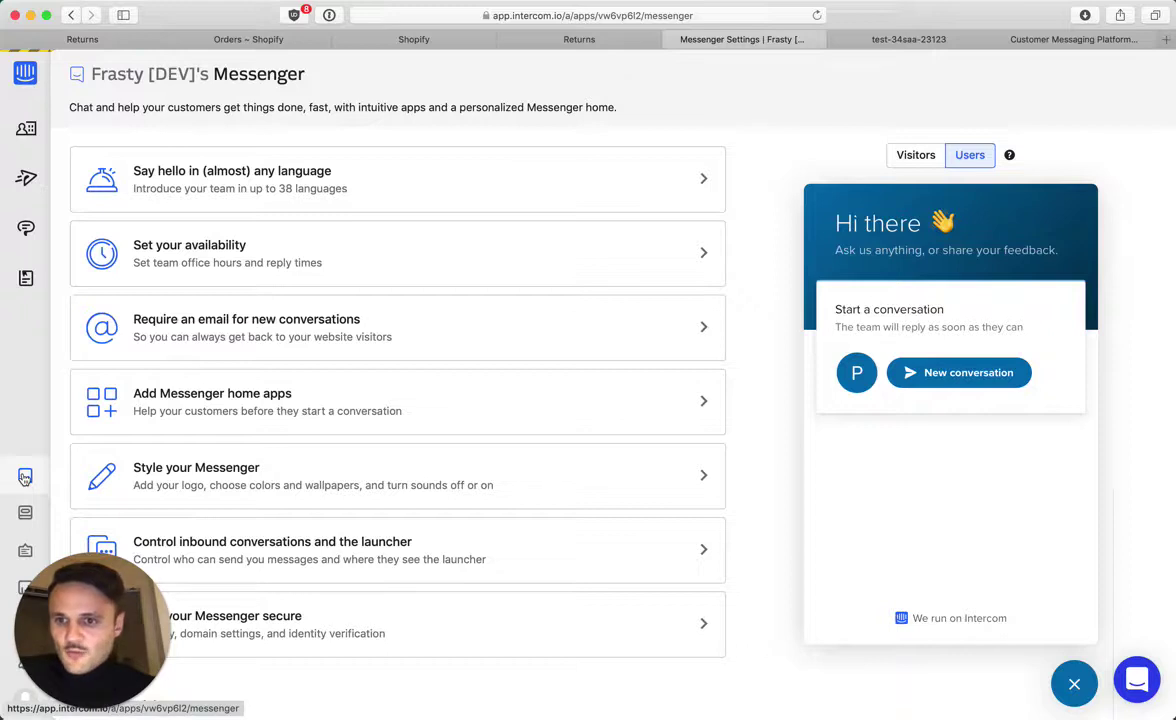
click(157, 414)
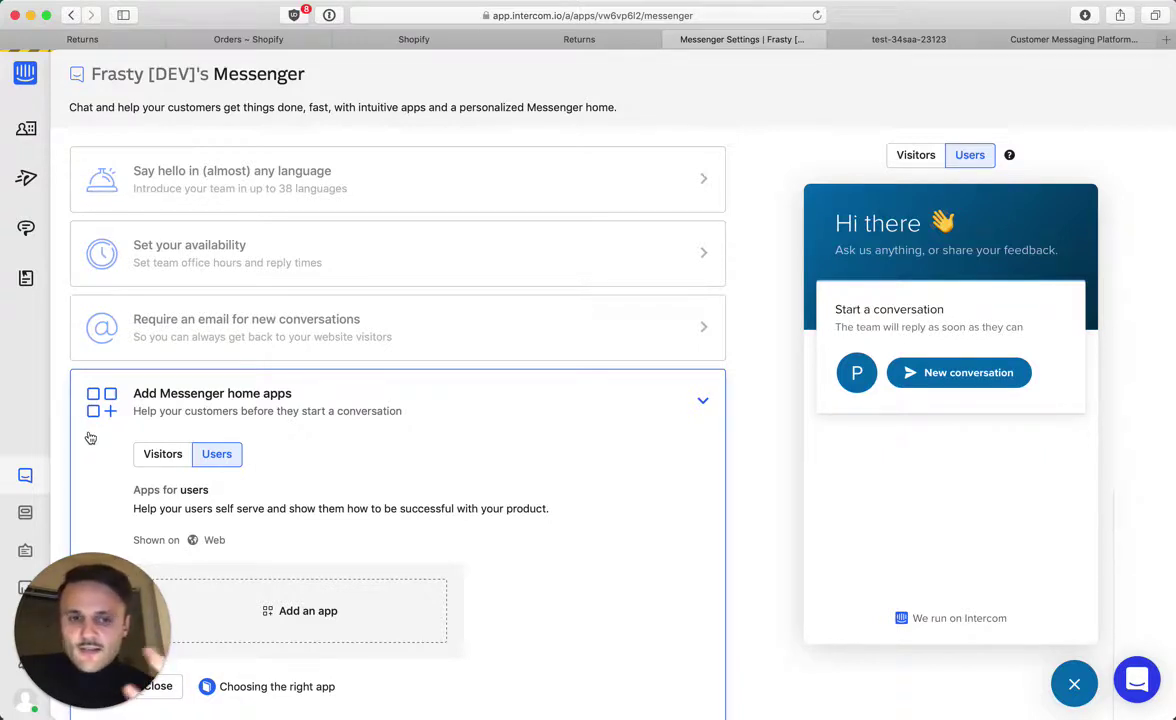
Add the Rich Returns 'Start a return' app to the Users' Messenger home
click(163, 454)
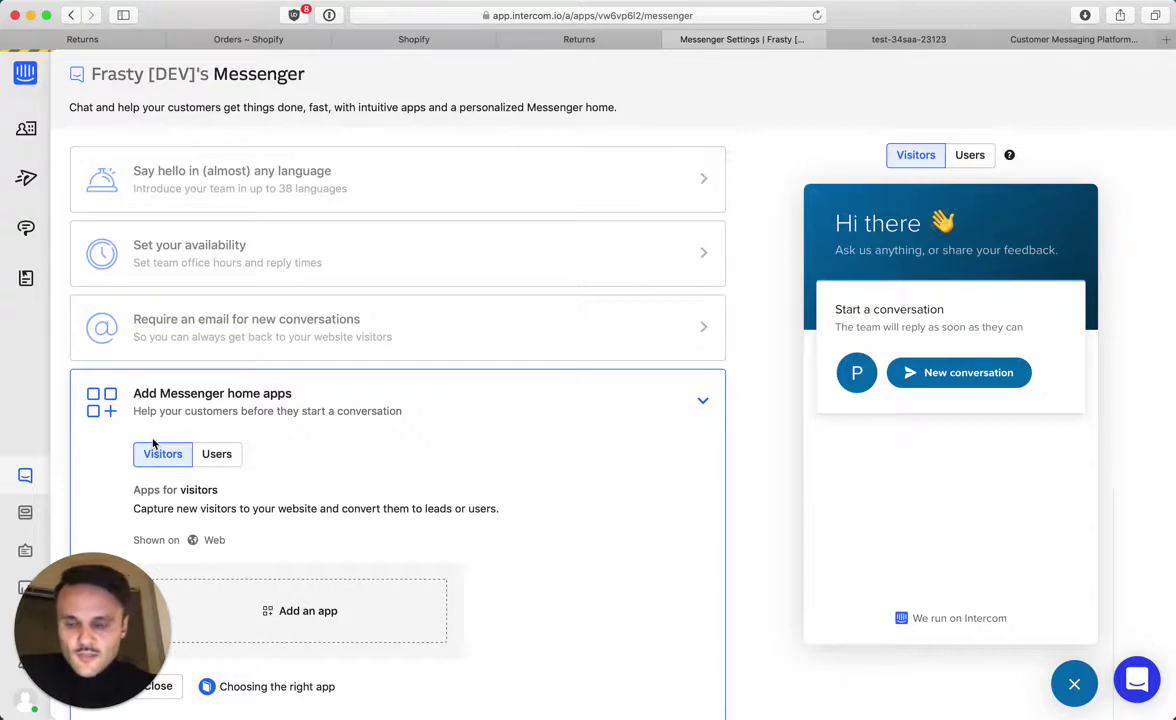
click(216, 463)
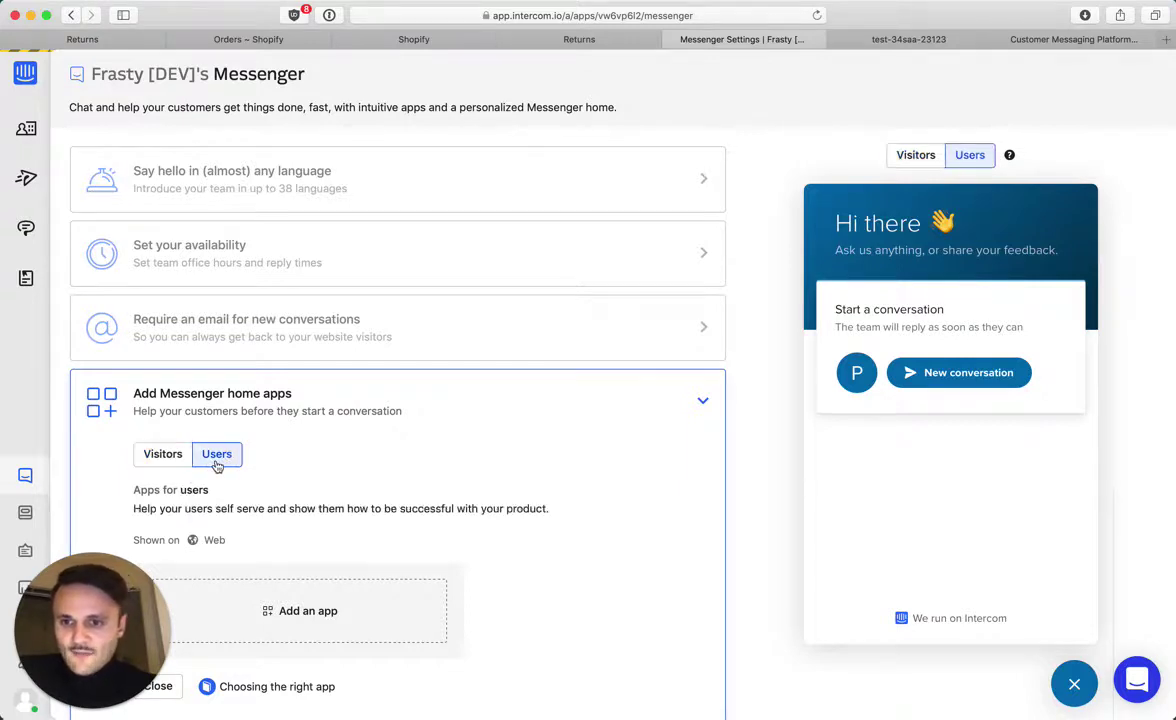
click(168, 455)
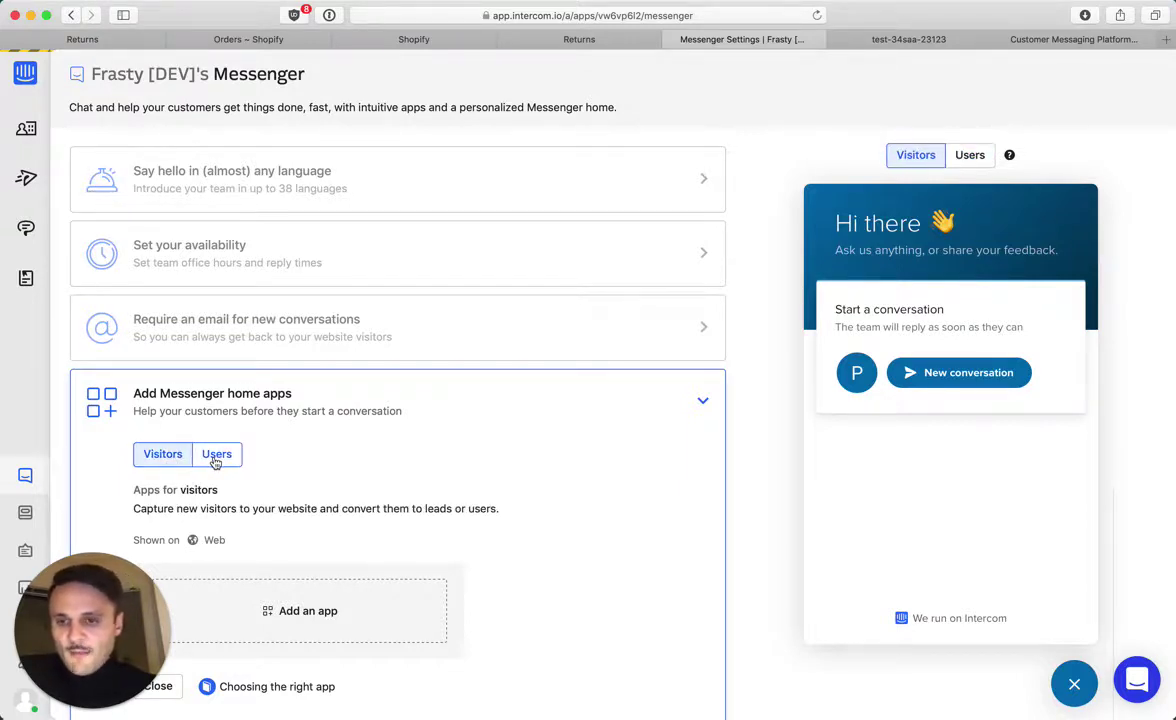
click(213, 456)
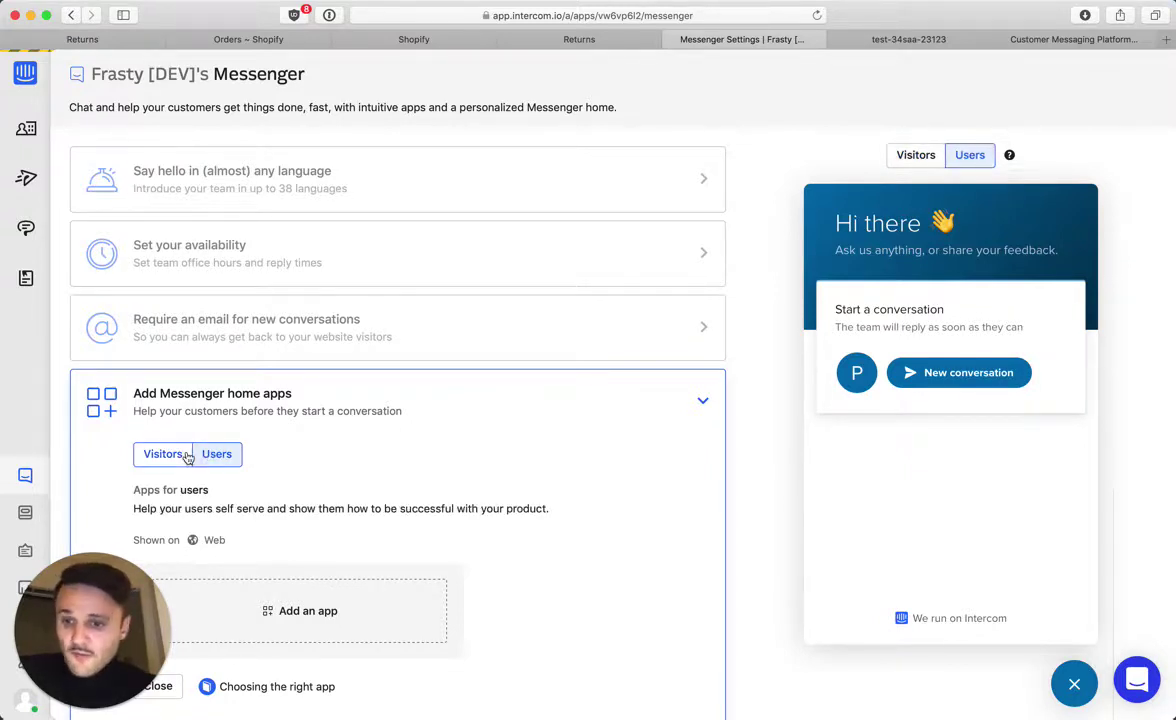
click(321, 612)
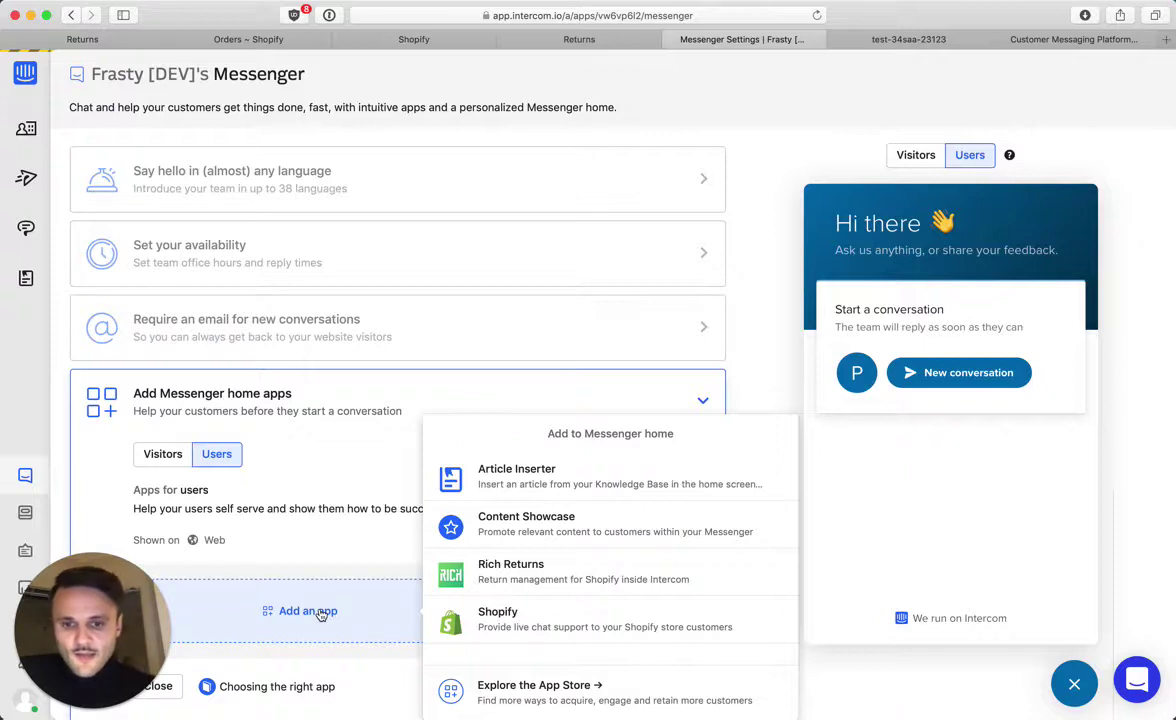
click(500, 572)
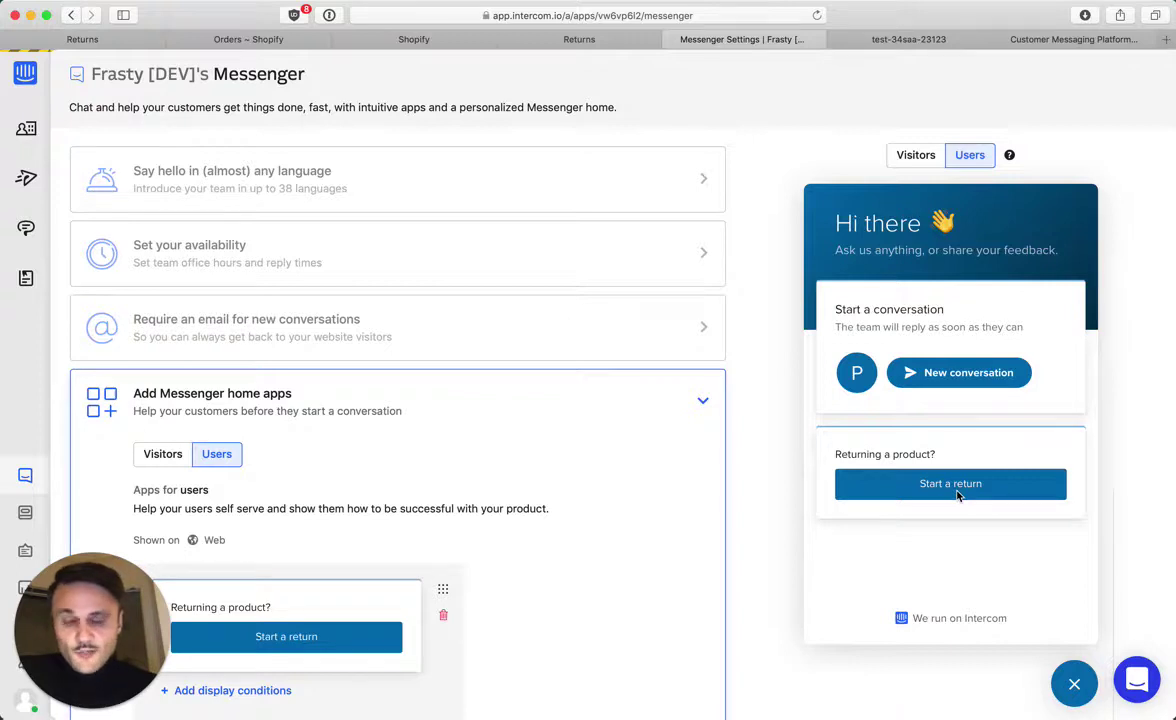
click(162, 454)
Add Rich Returns to the visitors' Messenger home in place of the Order status app
click(288, 598)
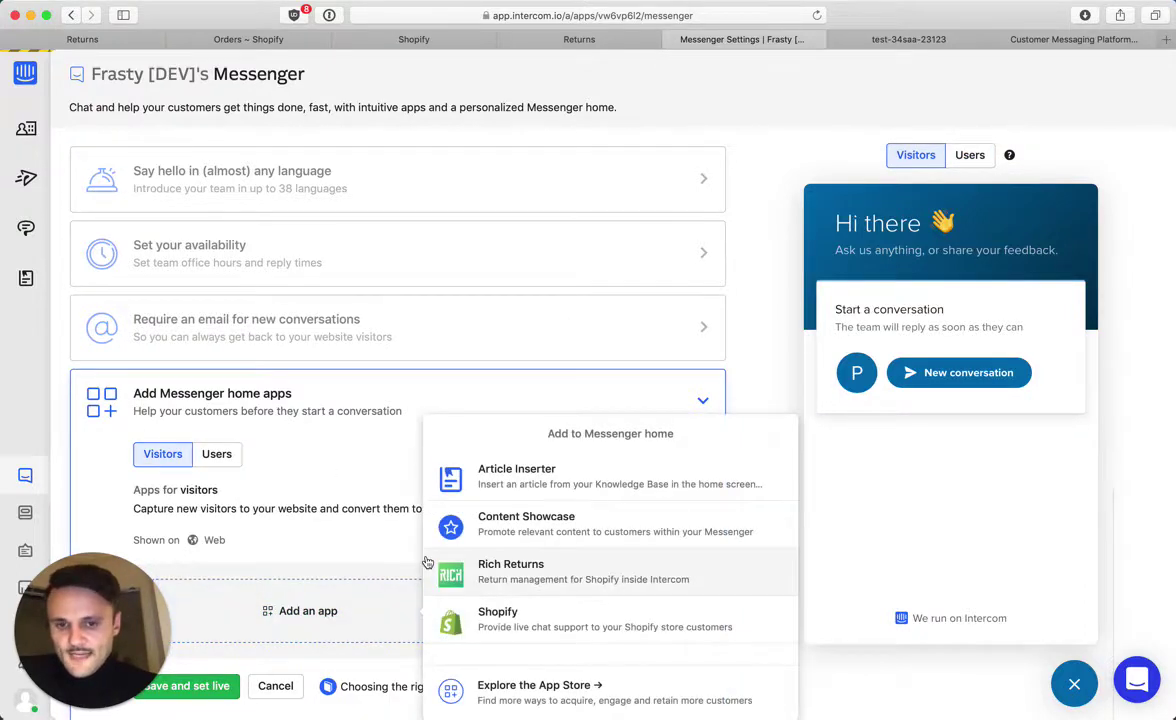
click(477, 618)
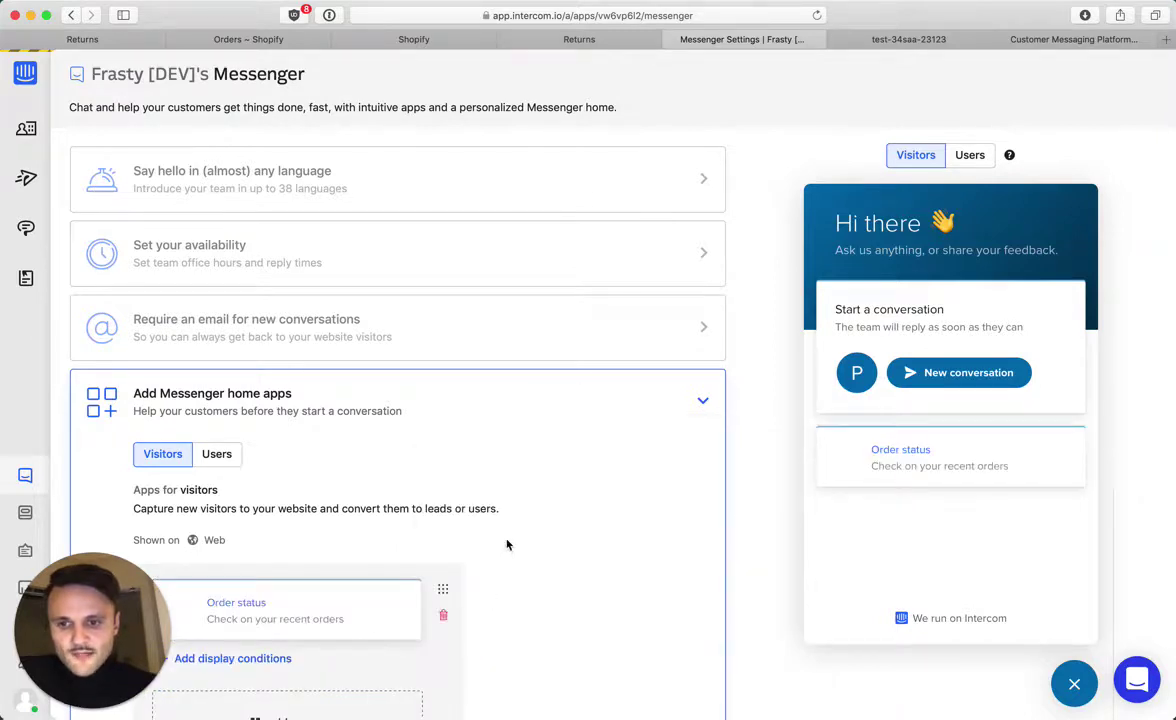
scroll(430, 505, down, 3)
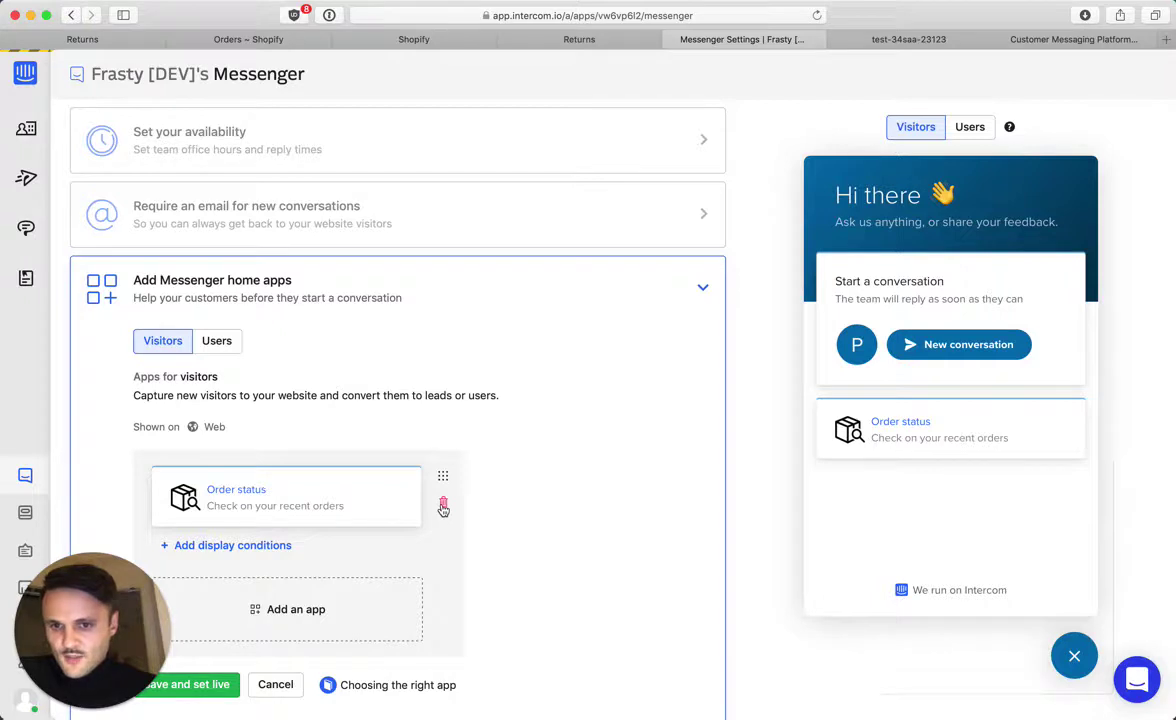
click(443, 507)
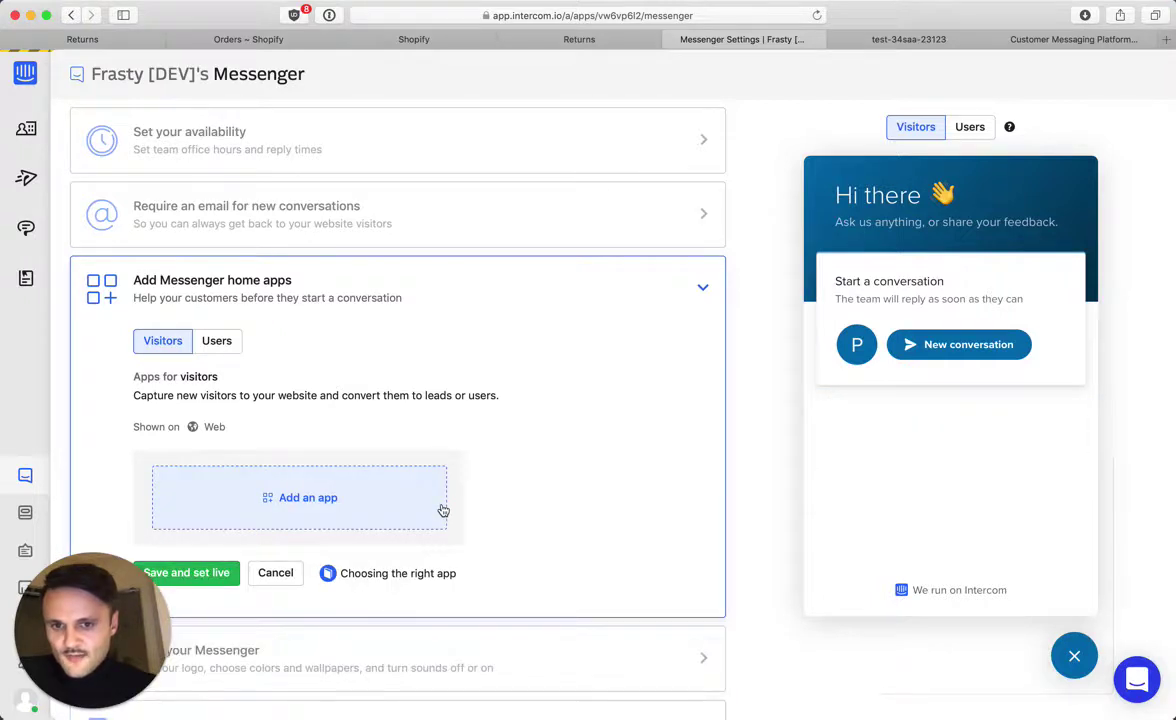
click(285, 510)
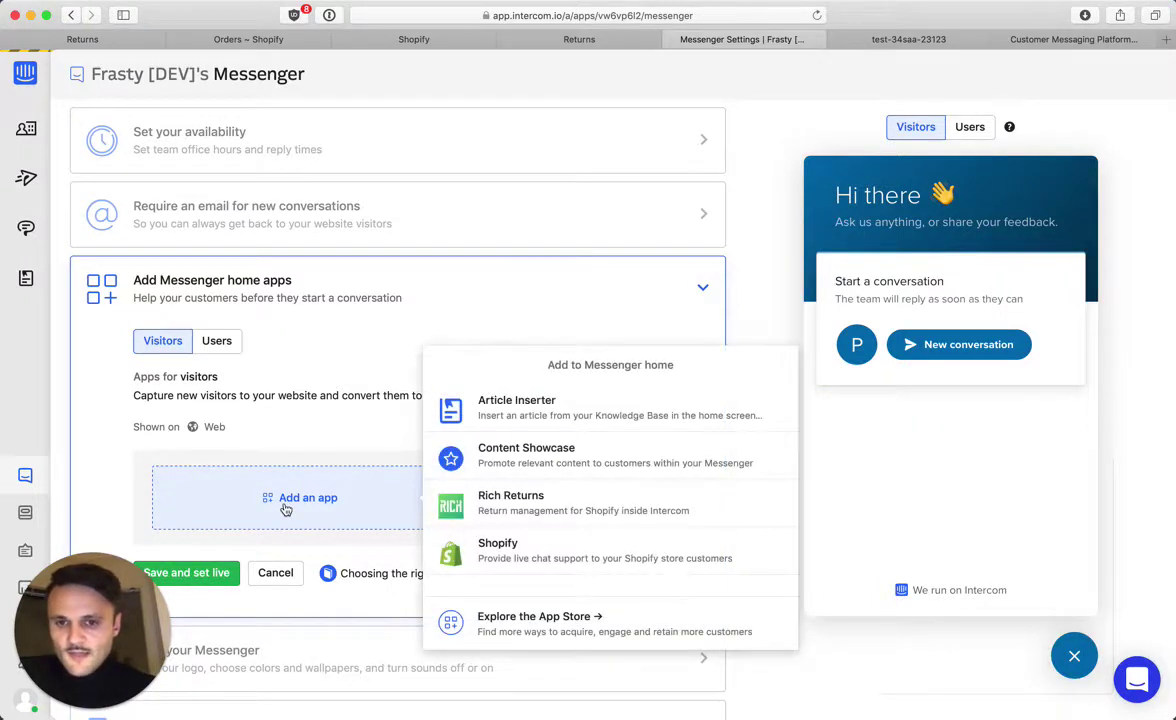
click(498, 496)
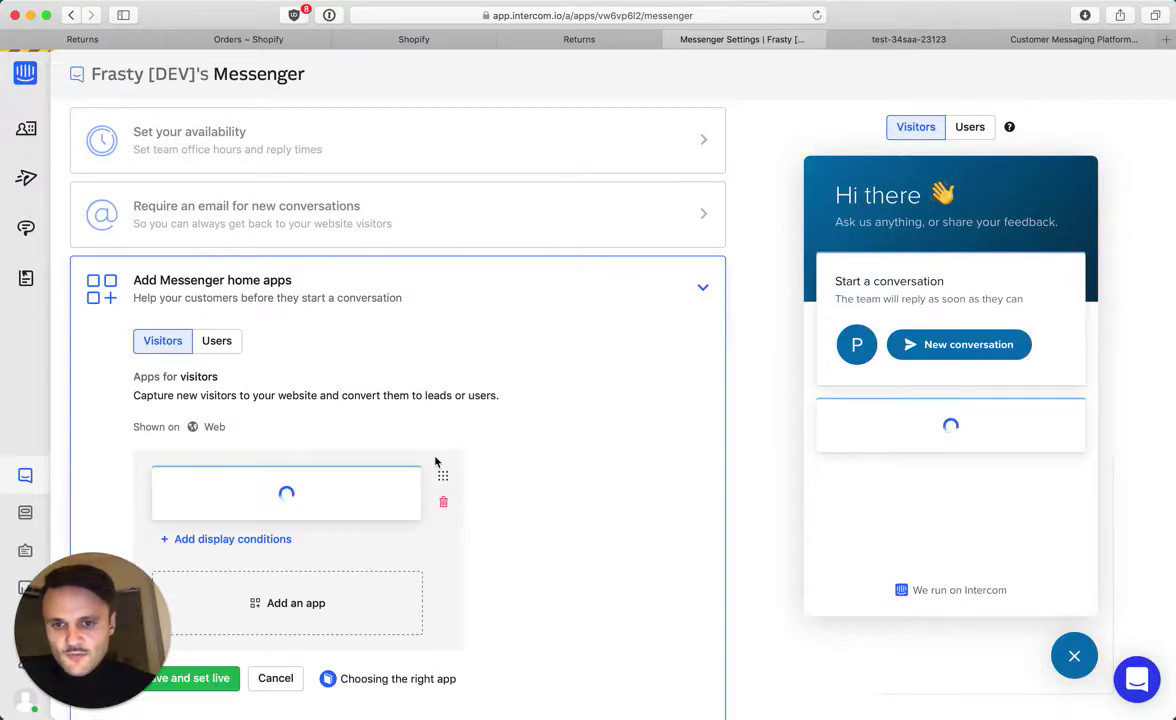
Save and set the Messenger home apps live, then review the users' home apps
scroll(537, 463, down, 1)
scroll(537, 463, down, 2)
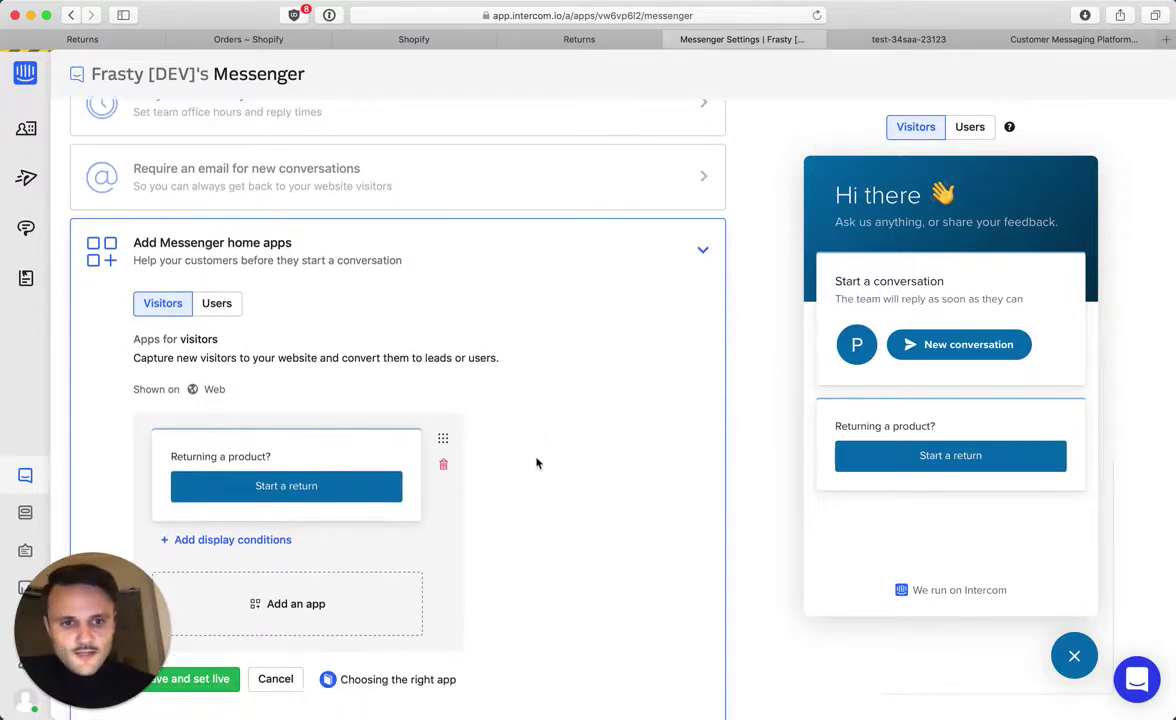
scroll(537, 463, down, 3)
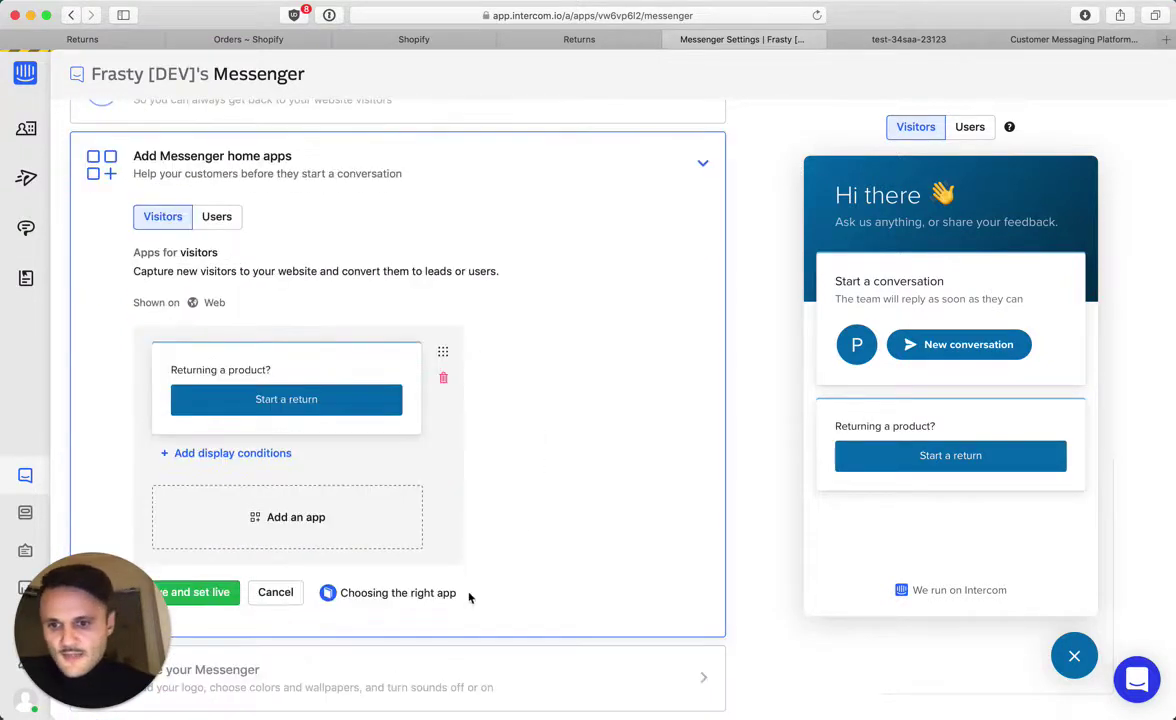
click(272, 495)
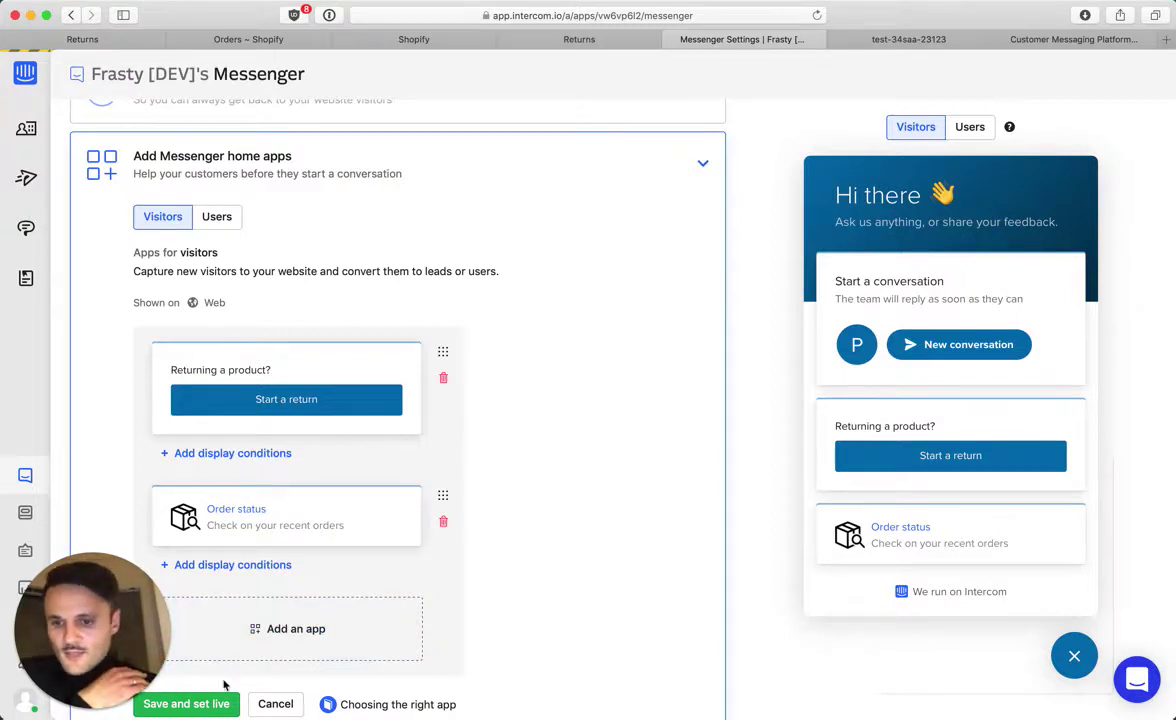
click(195, 704)
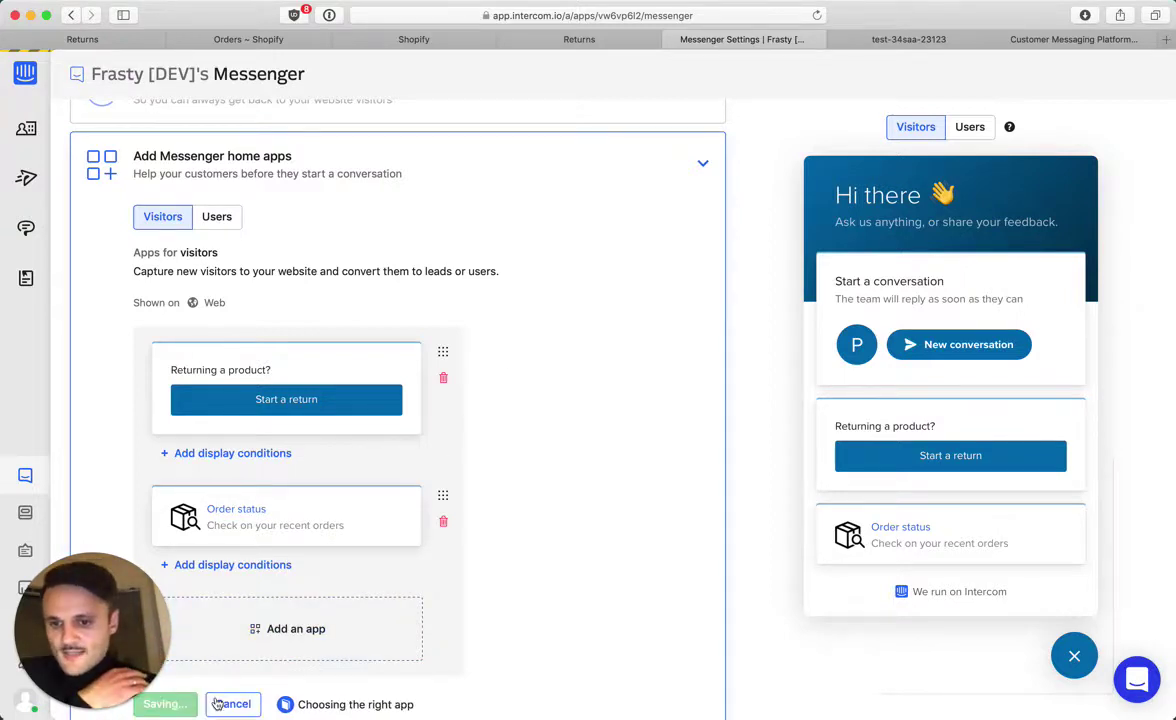
click(221, 220)
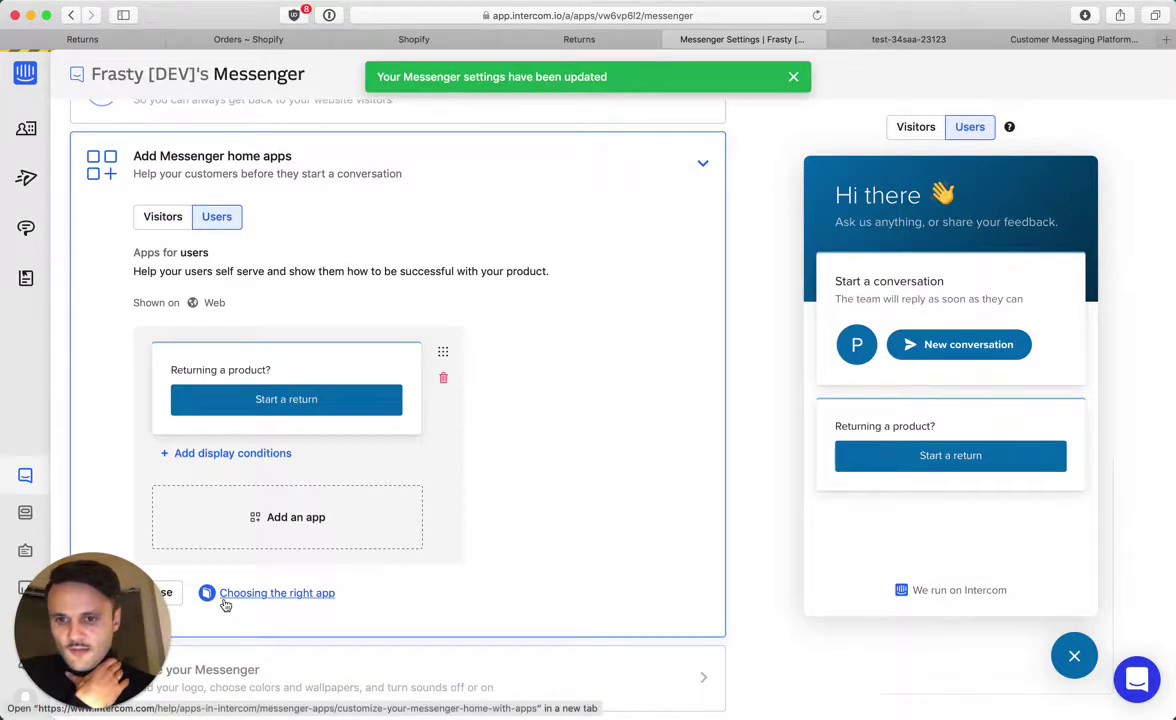
scroll(226, 605, down, 1)
scroll(226, 605, up, 1)
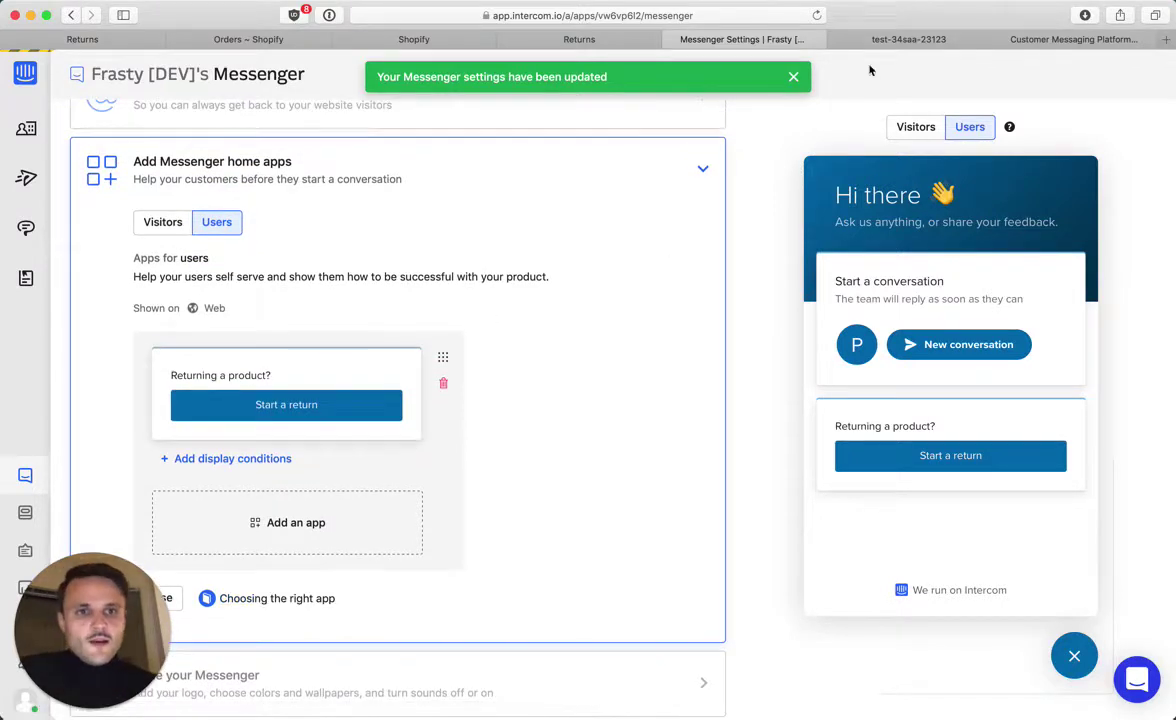
Reload the storefront, open its Intercom messenger and choose Start a return
click(906, 40)
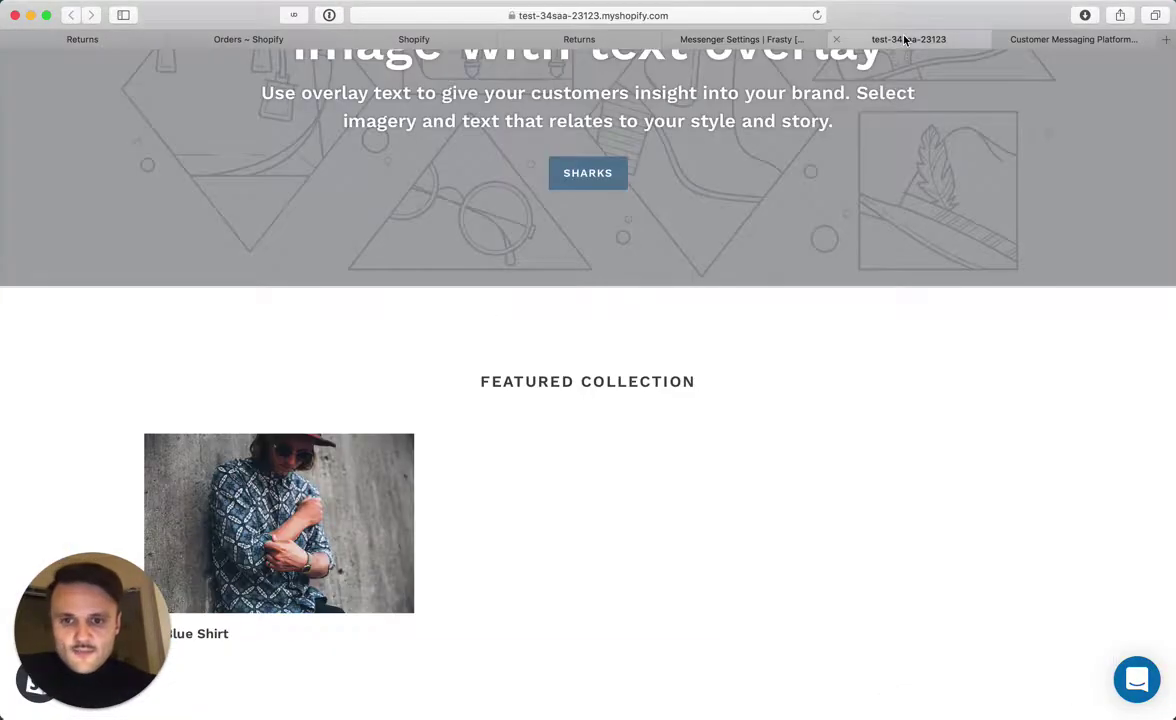
scroll(856, 333, up, 5)
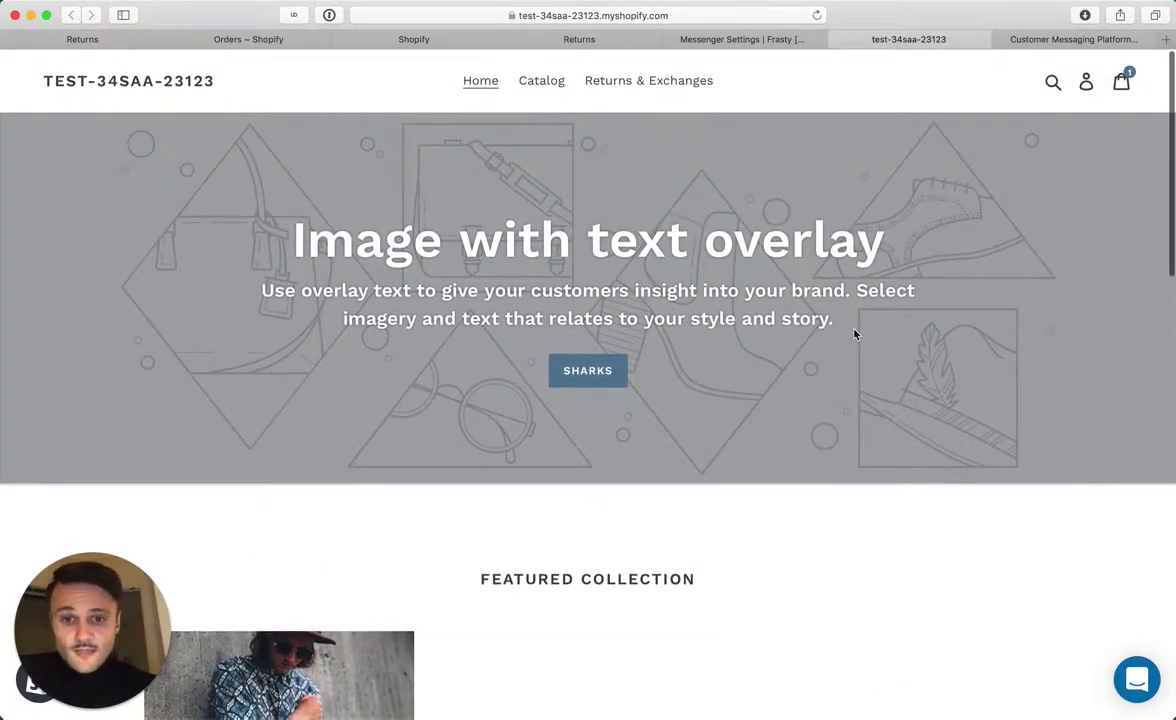
scroll(886, 331, down, 4)
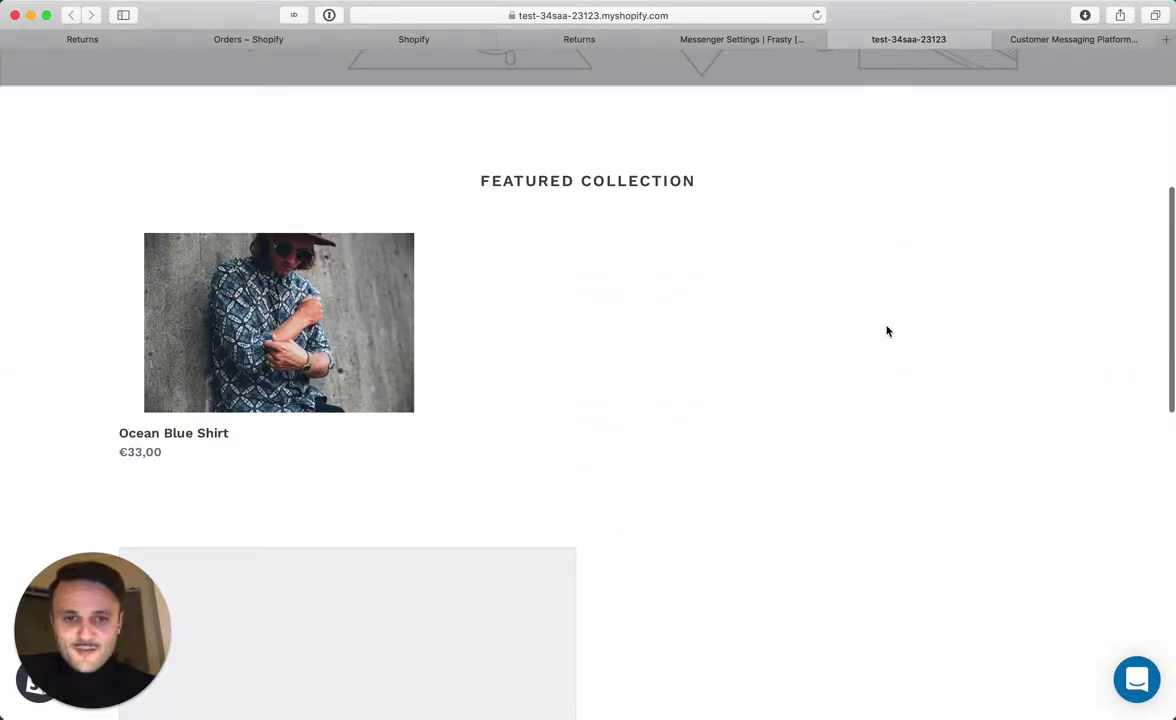
key(super+r)
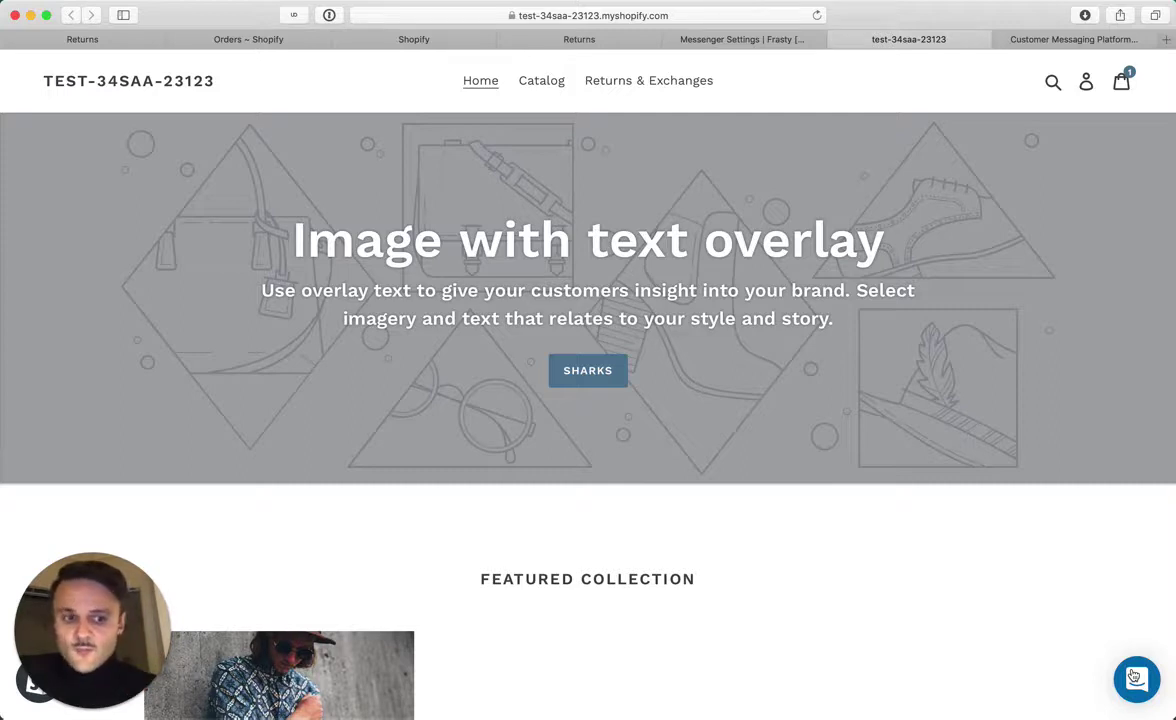
click(1134, 677)
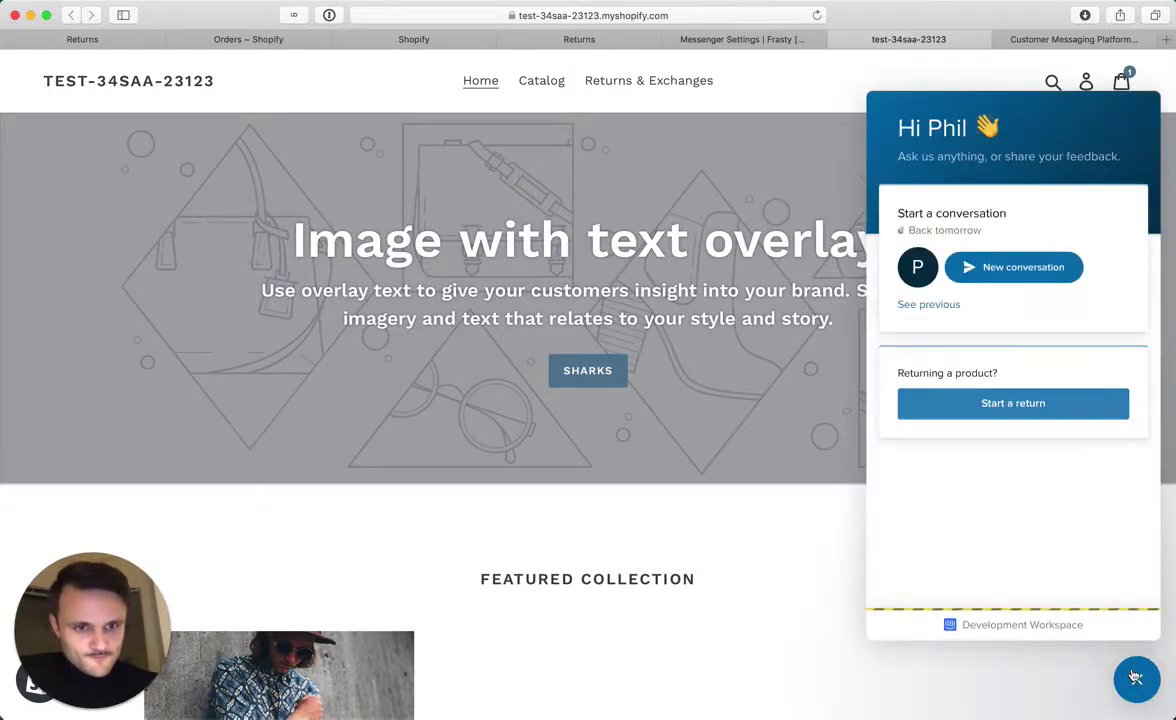
click(992, 410)
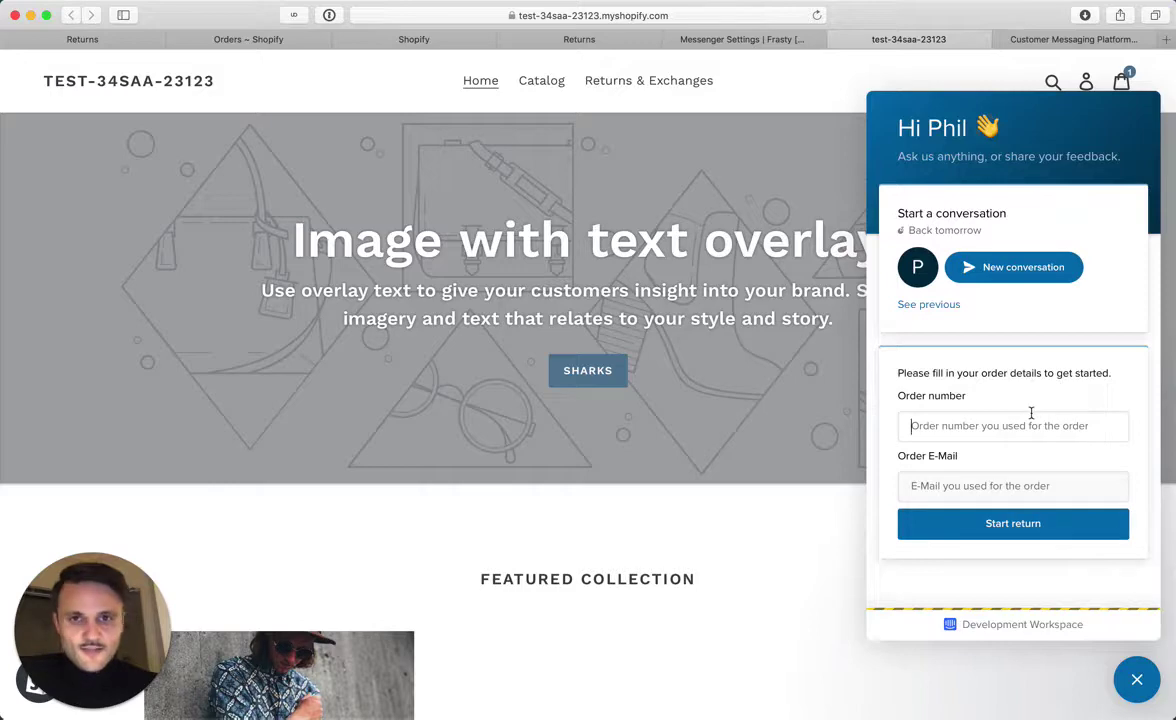
click(297, 42)
scroll(400, 250, down, 5)
scroll(437, 254, down, 4)
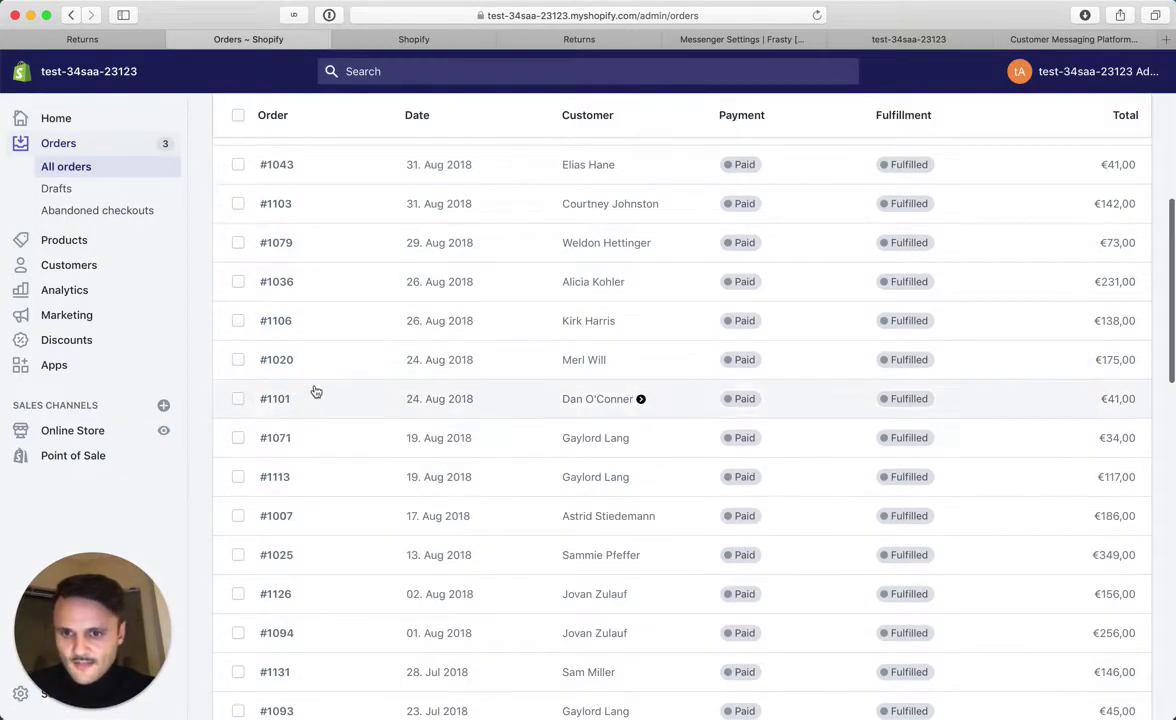
click(311, 428)
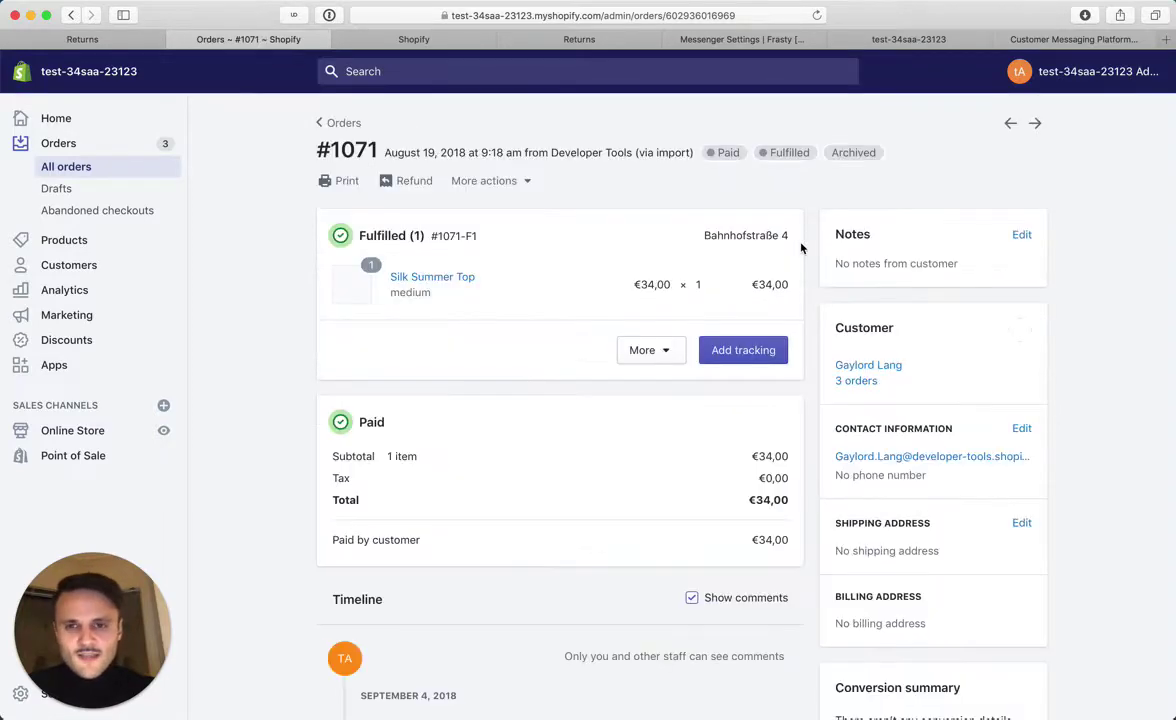
click(1020, 428)
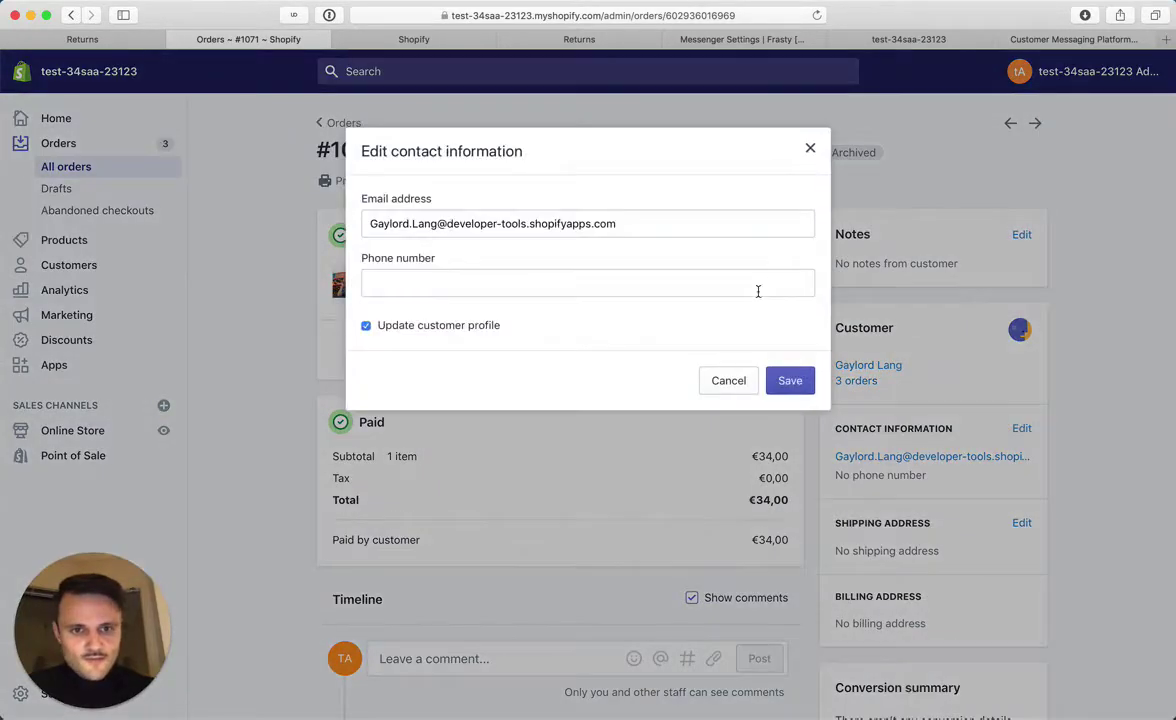
drag(609, 224, 366, 224)
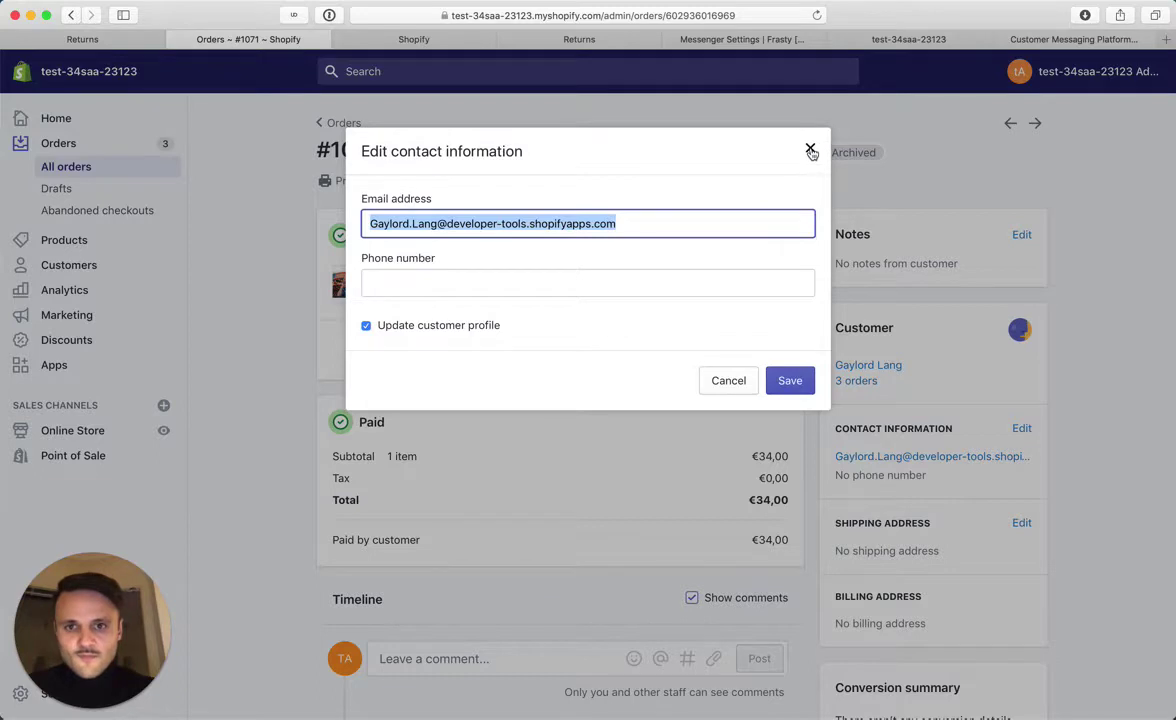
click(810, 148)
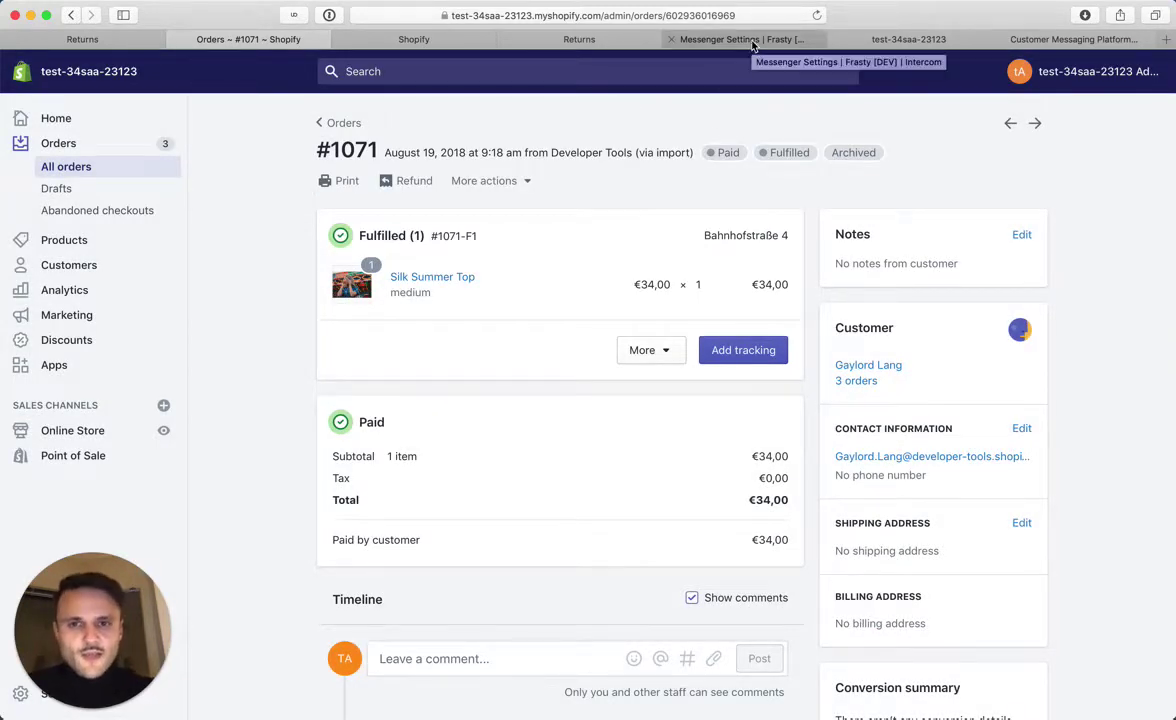
click(906, 40)
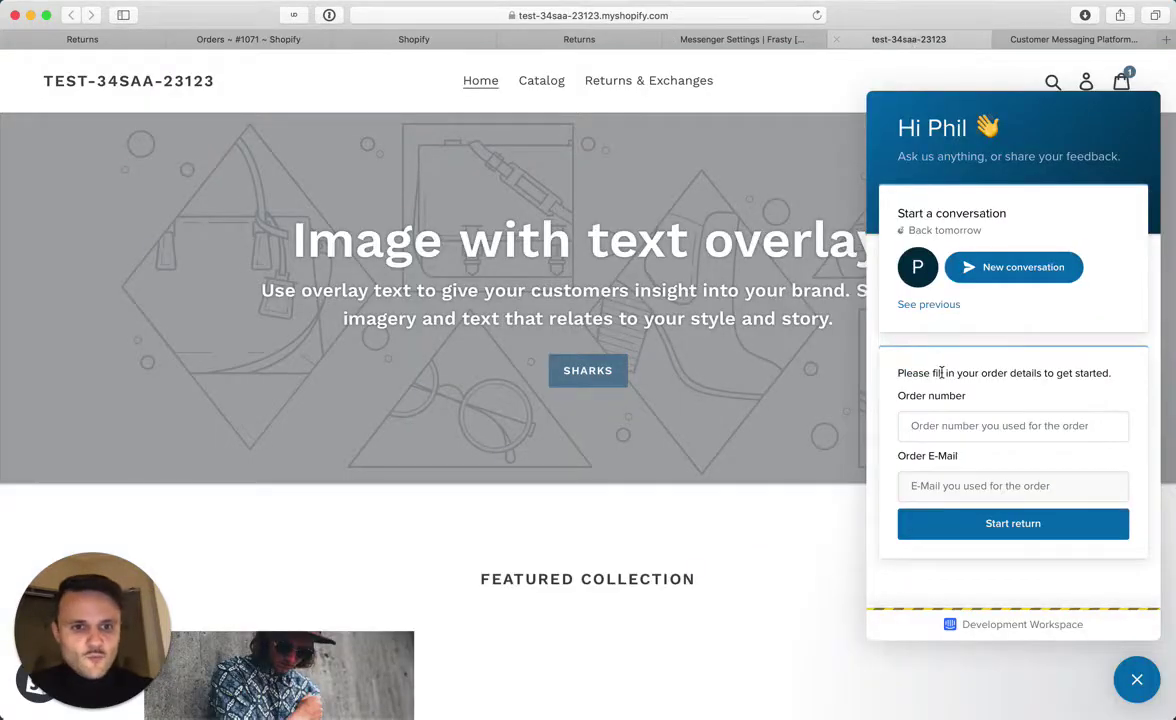
click(933, 420)
key(Tab)
key(super+v)
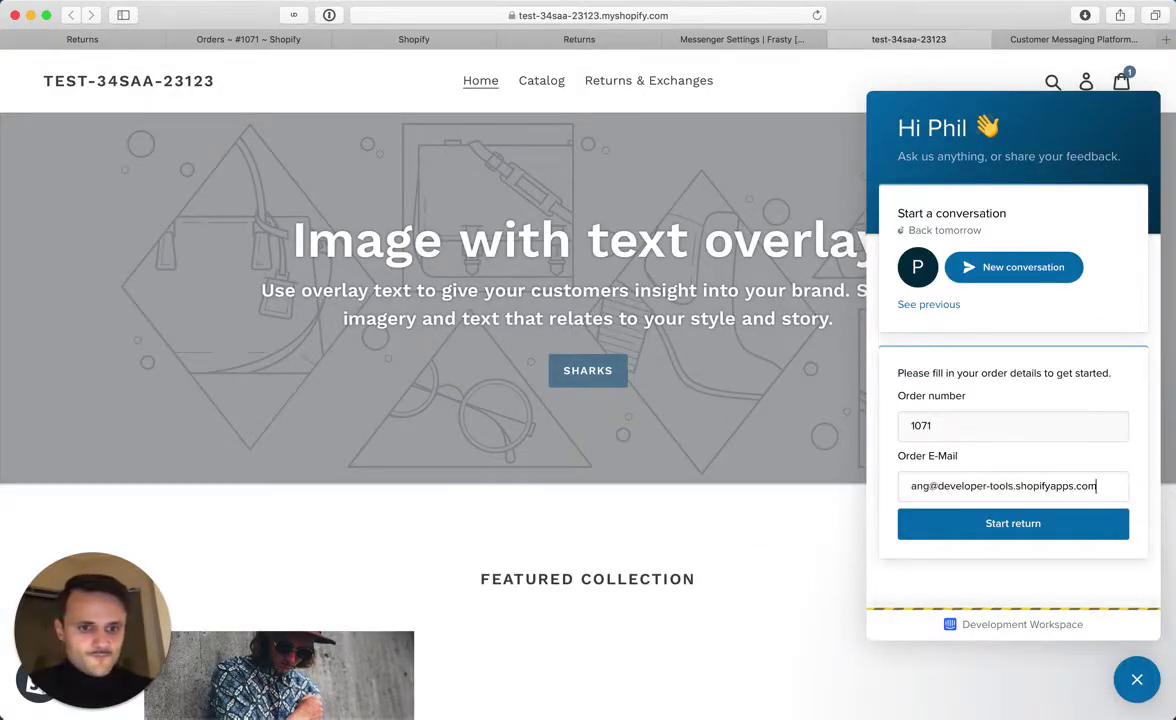
click(966, 523)
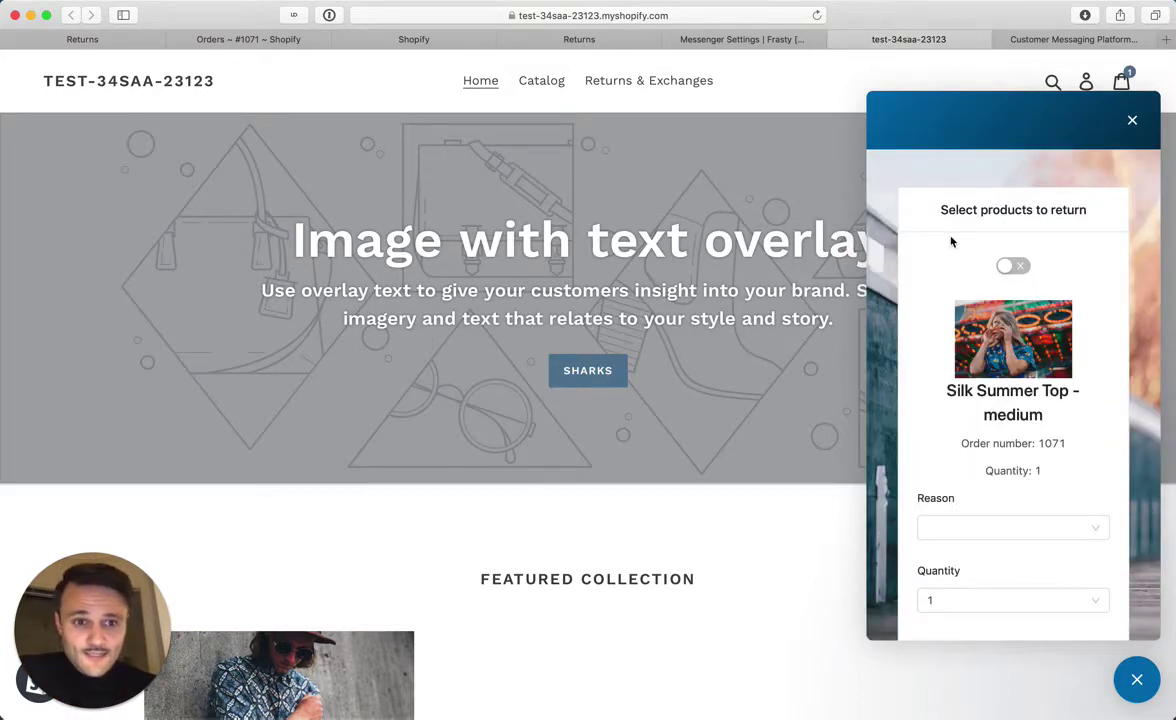
Select Silk Summer Top - medium for return with reason 'Arrived too late'
scroll(951, 241, down, 3)
scroll(952, 240, up, 3)
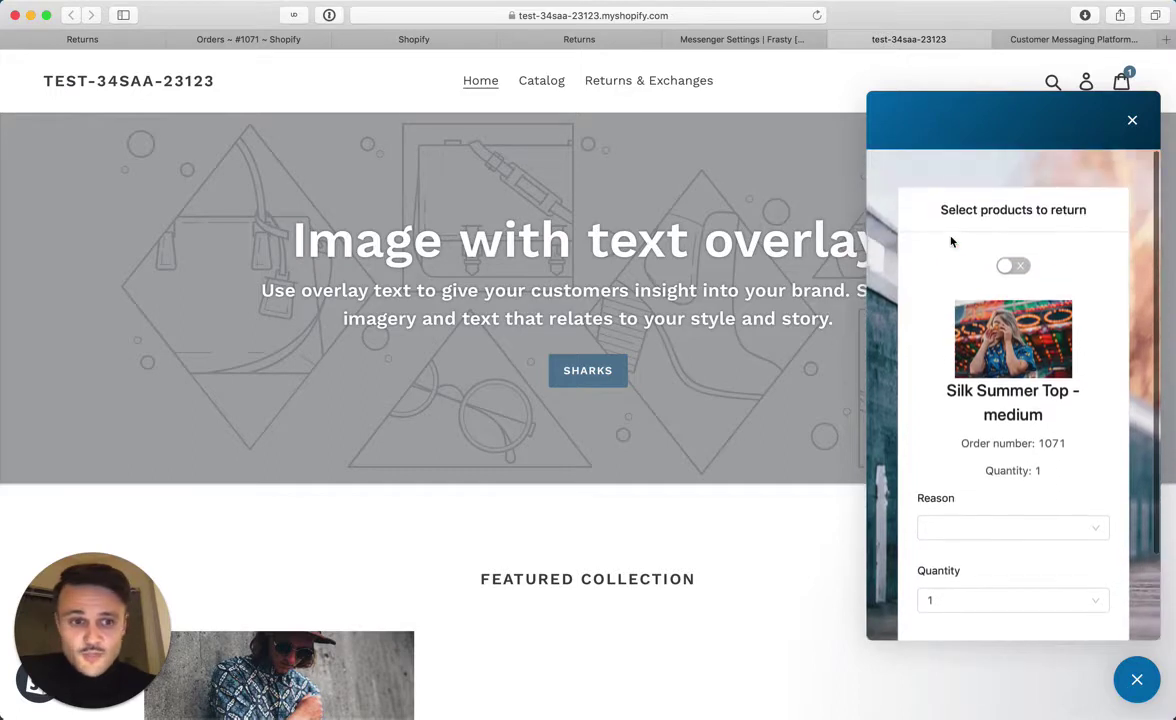
click(1017, 268)
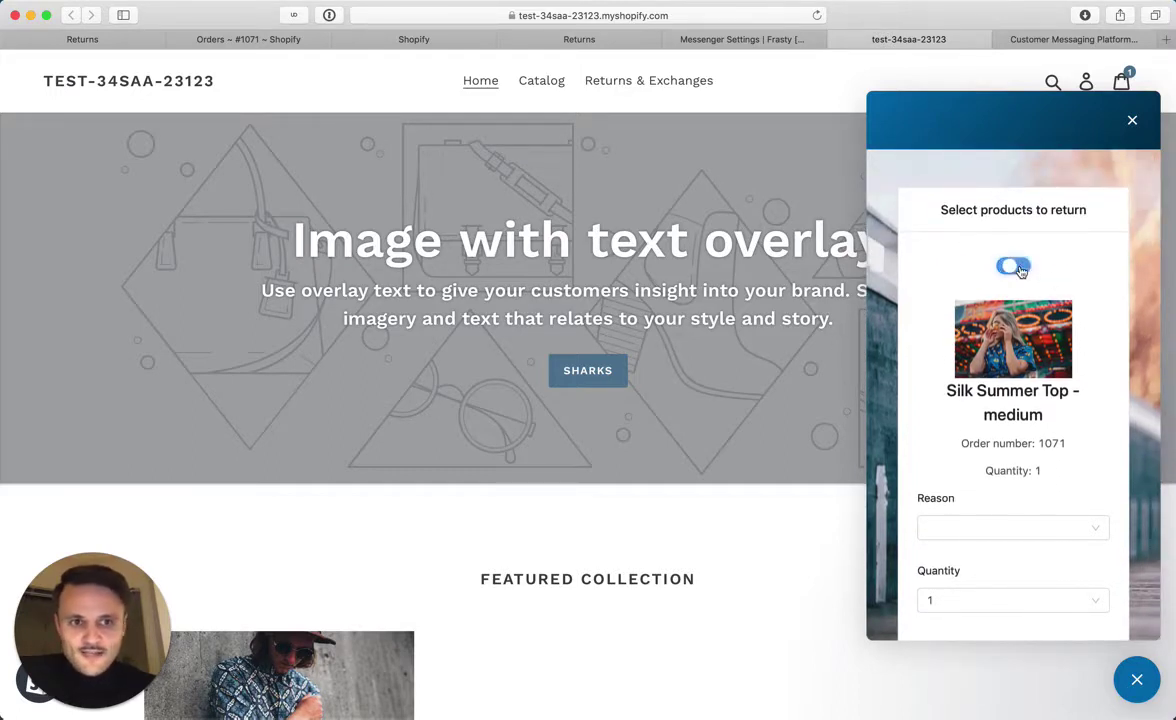
scroll(981, 467, down, 3)
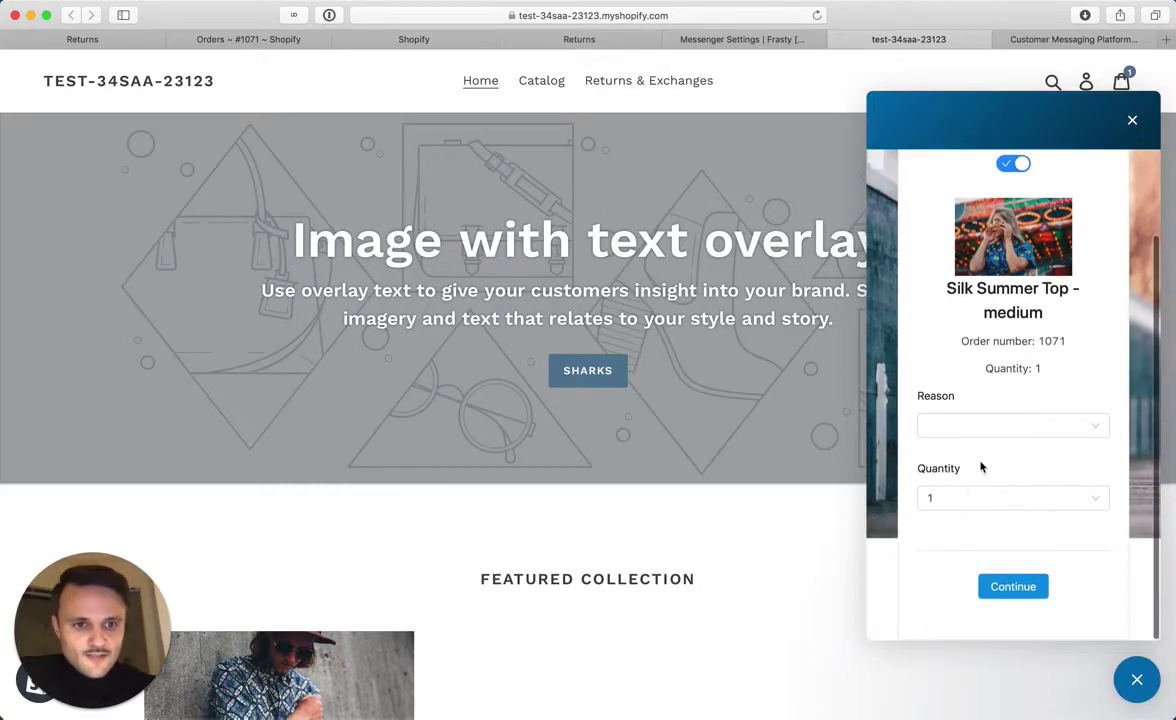
click(972, 427)
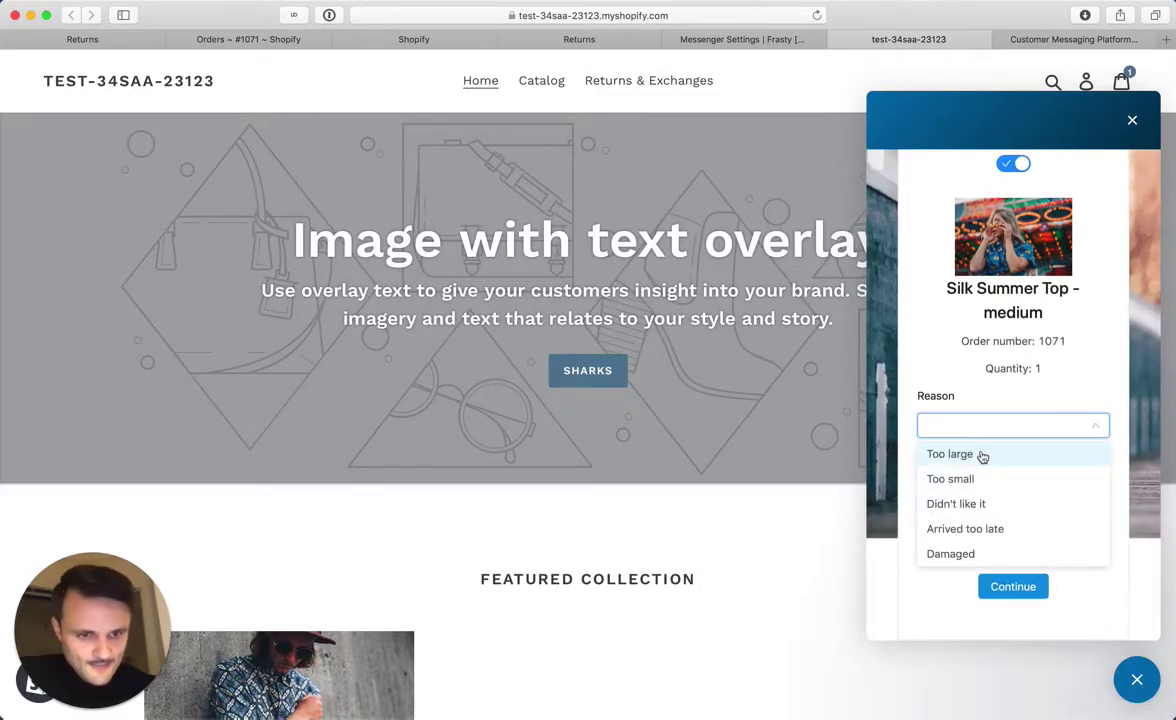
click(981, 528)
scroll(979, 420, up, 3)
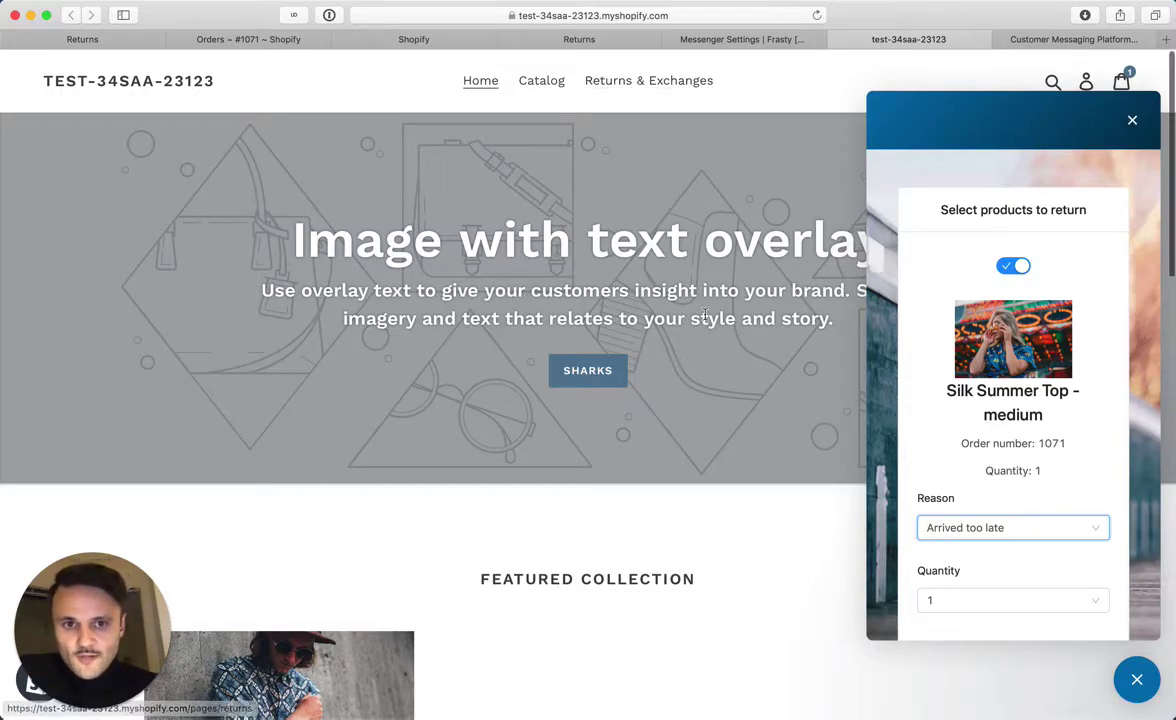
Switch from the storefront to the RichCommerce dashboard's Connect page, where Shopify and Intercom both show connected
scroll(701, 310, down, 10)
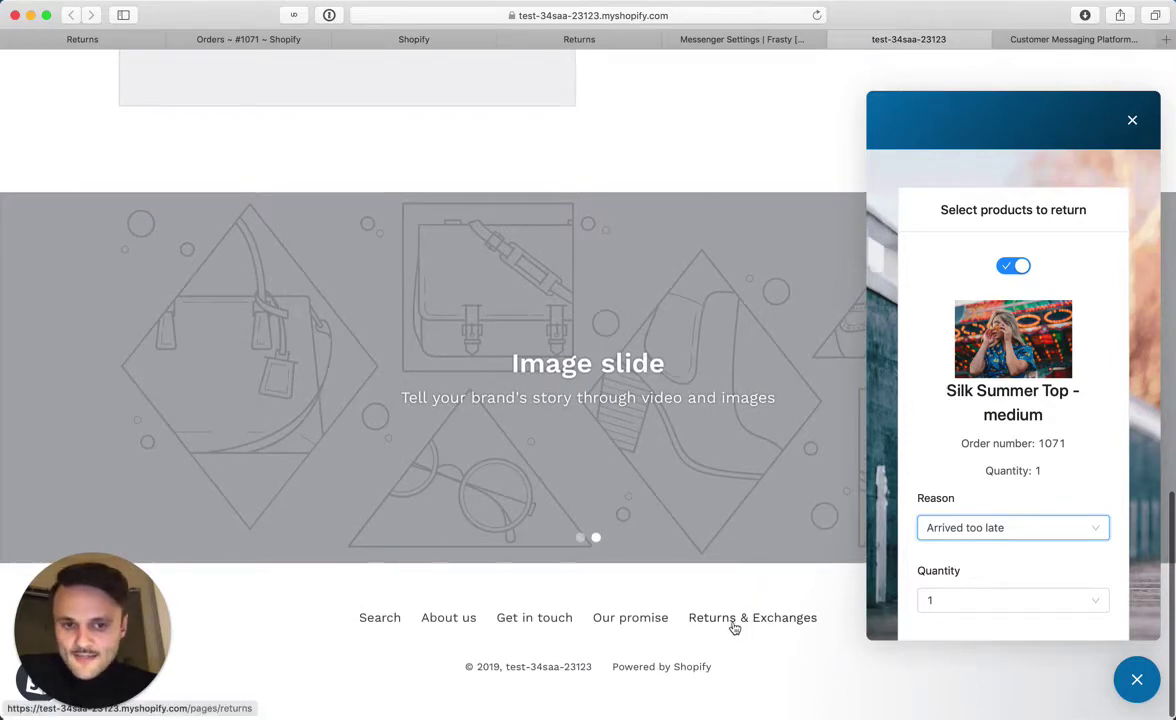
scroll(737, 627, up, 5)
scroll(735, 627, up, 5)
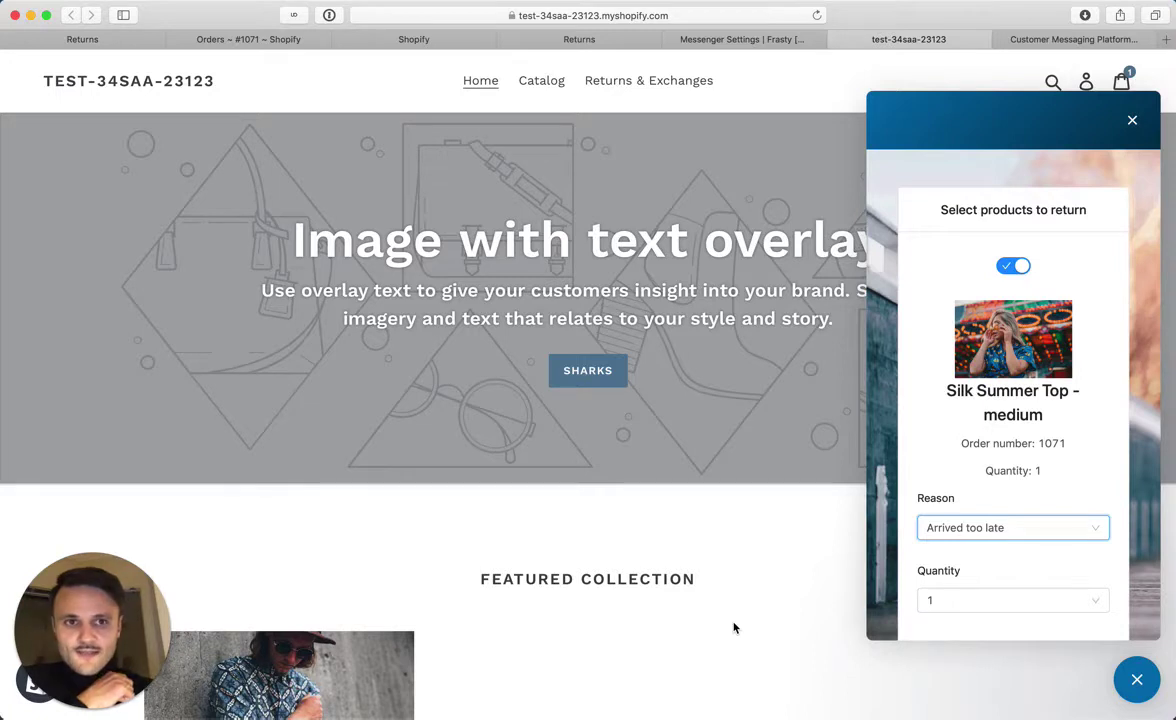
click(612, 40)
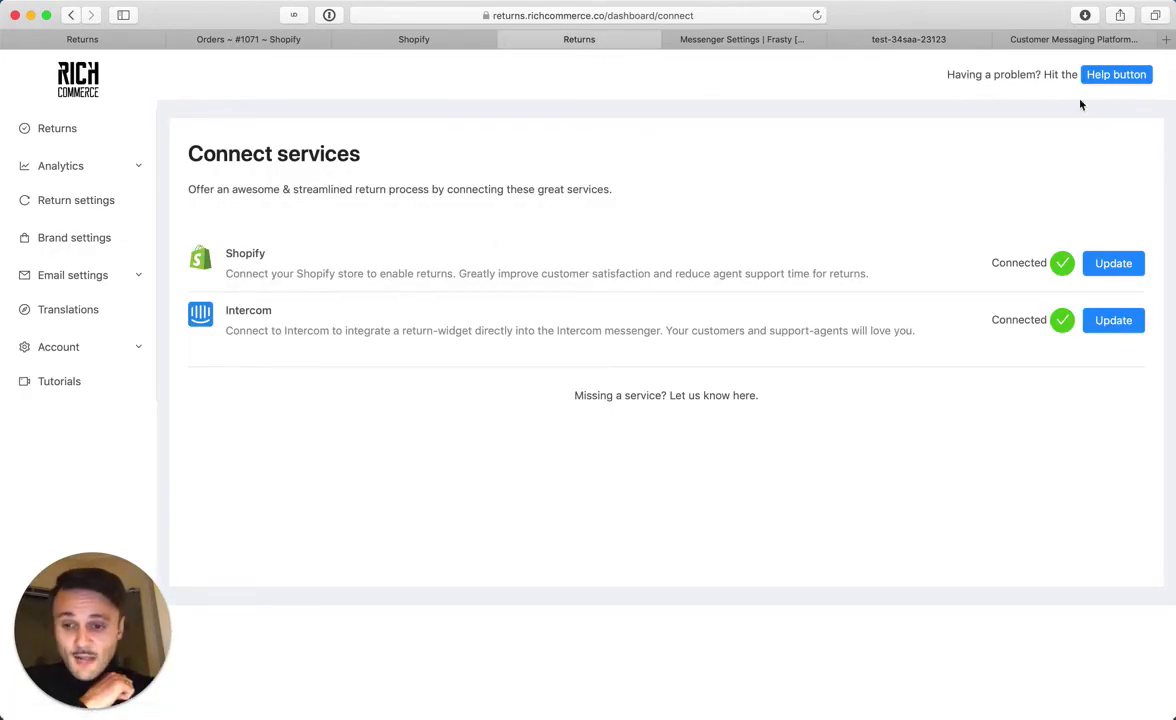